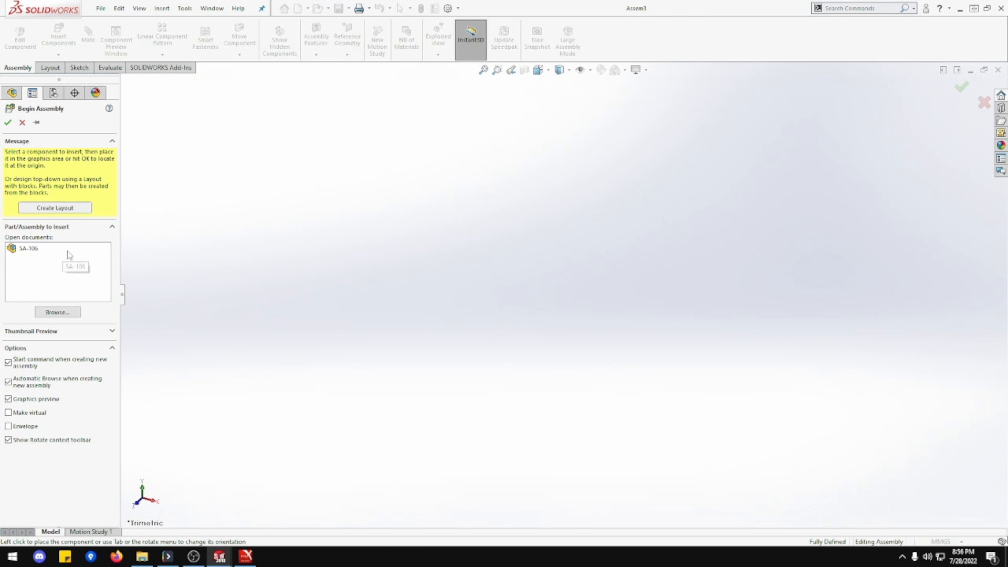
click(52, 313)
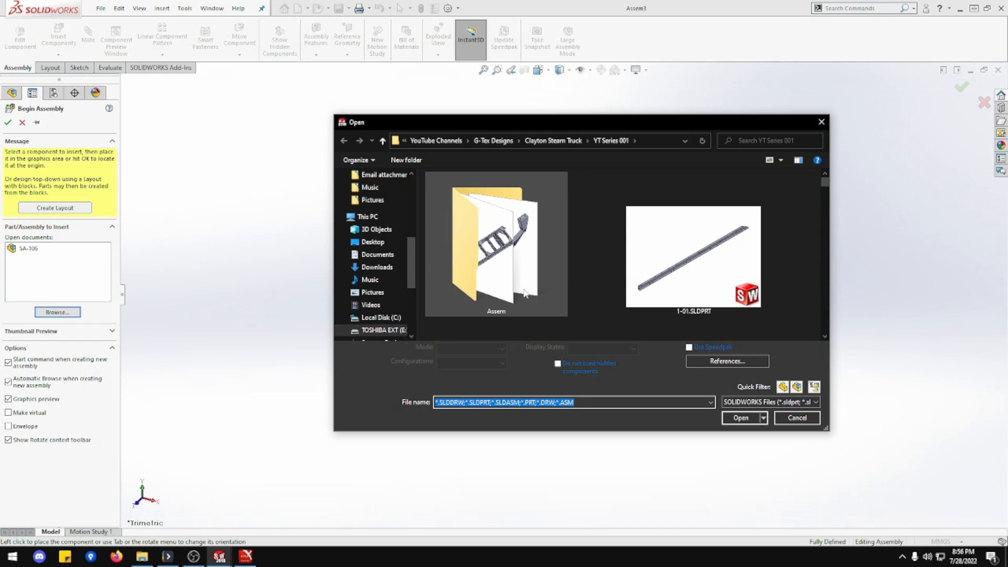
scroll(564, 270, down, 3)
scroll(564, 270, up, 3)
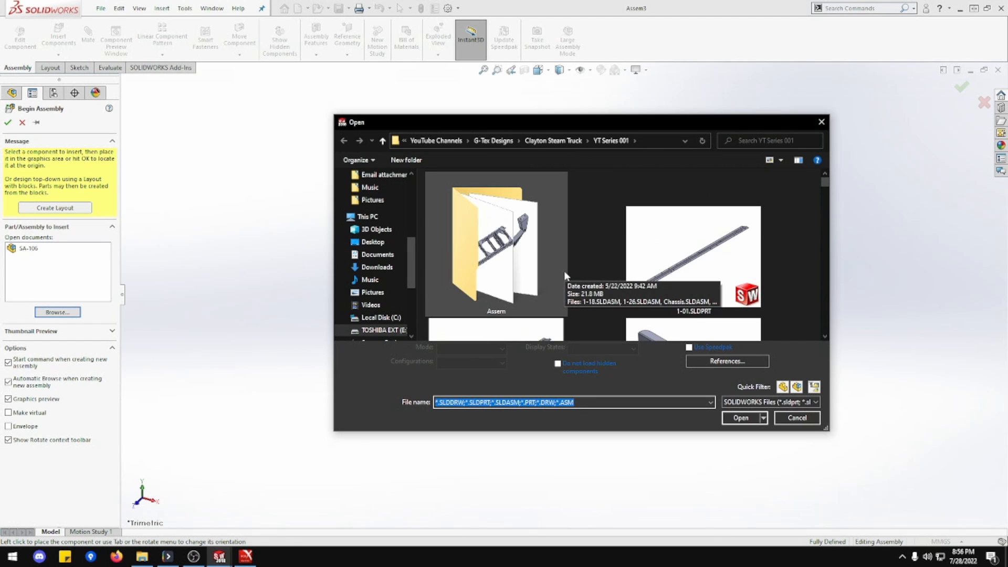
click(518, 249)
double_click(518, 250)
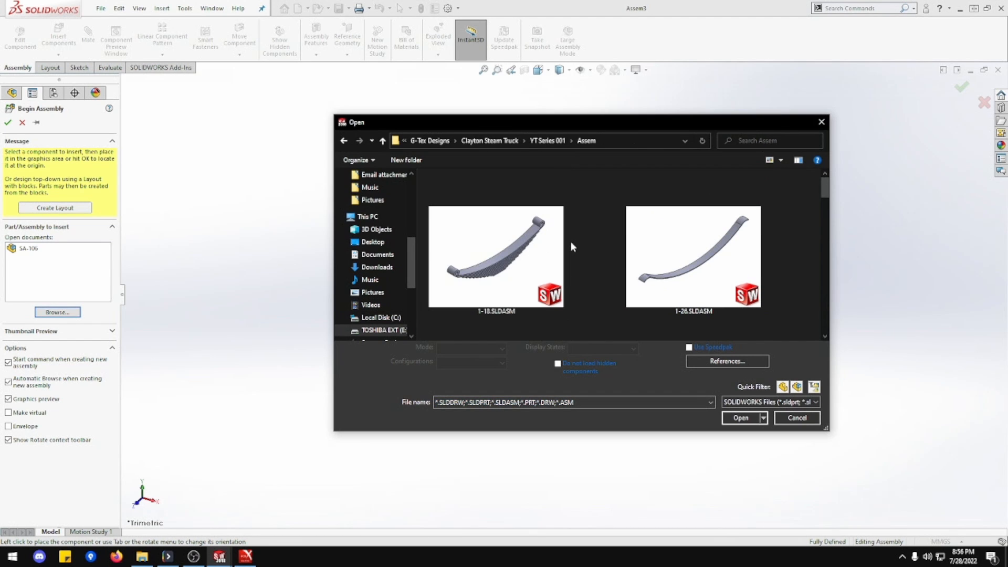
double_click(536, 248)
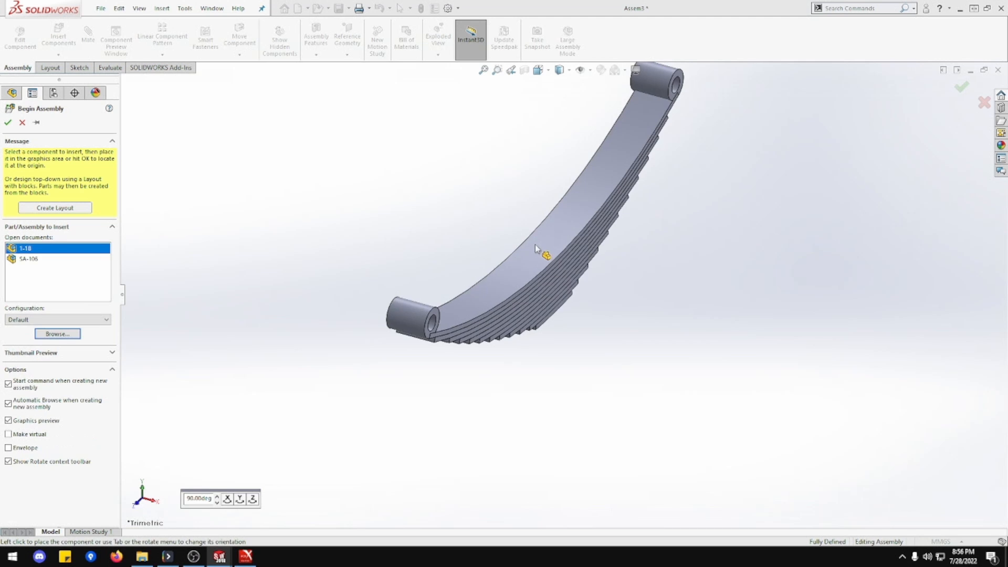
click(515, 295)
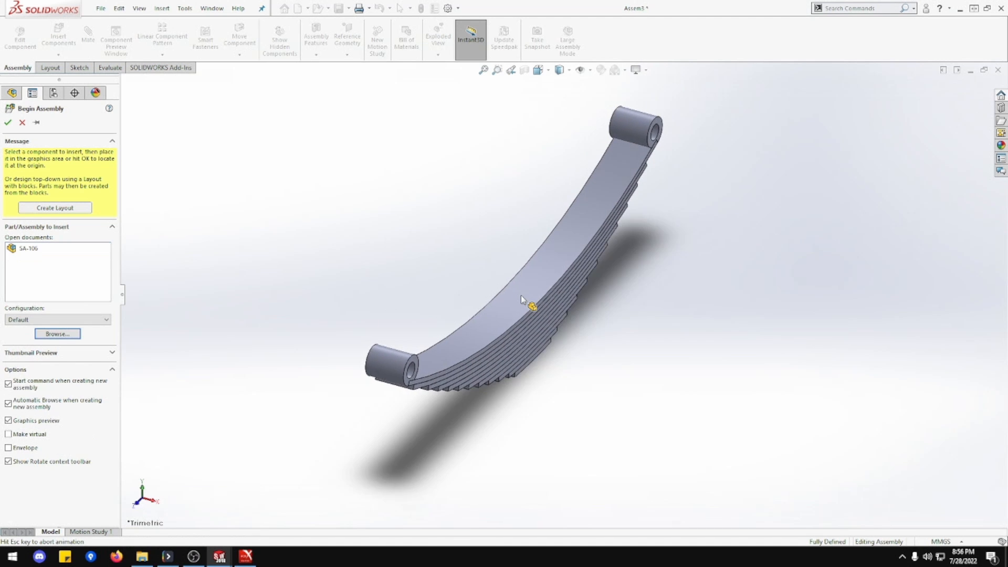
middle_drag(522, 299, 503, 289)
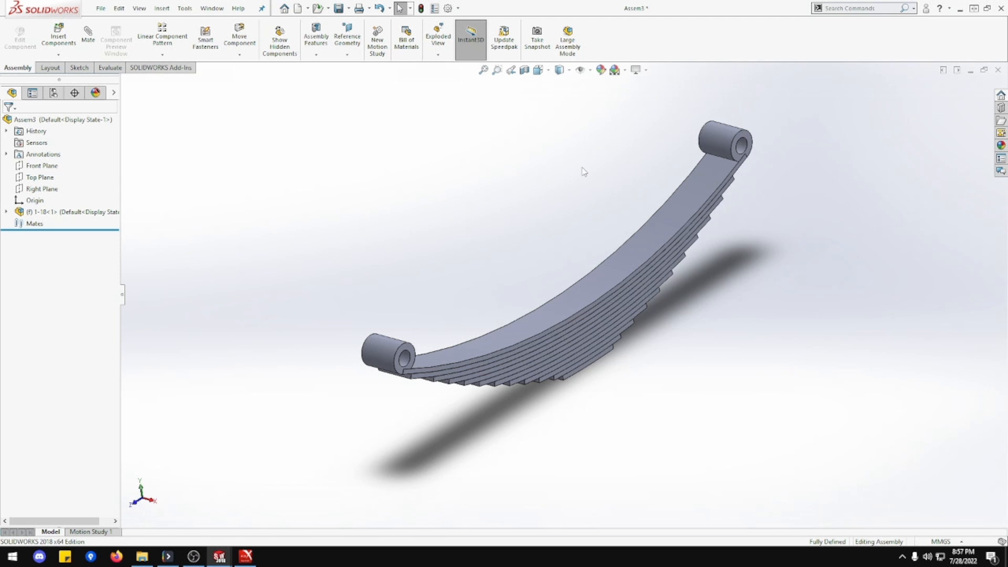
click(998, 70)
click(563, 298)
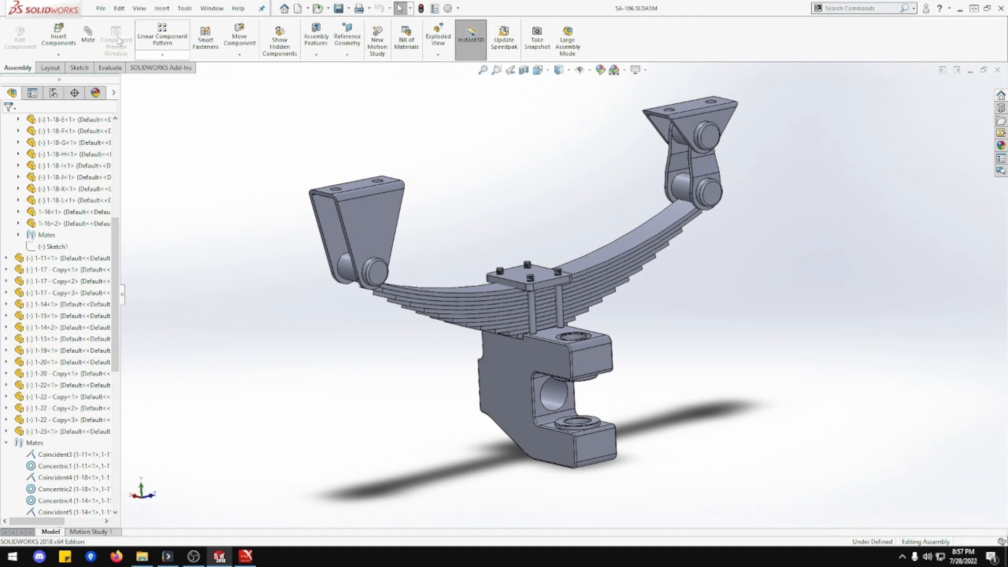
Save the SA-106 assembly as SA-107.SLDASM in the Assem folder, replacing the existing file.
click(100, 8)
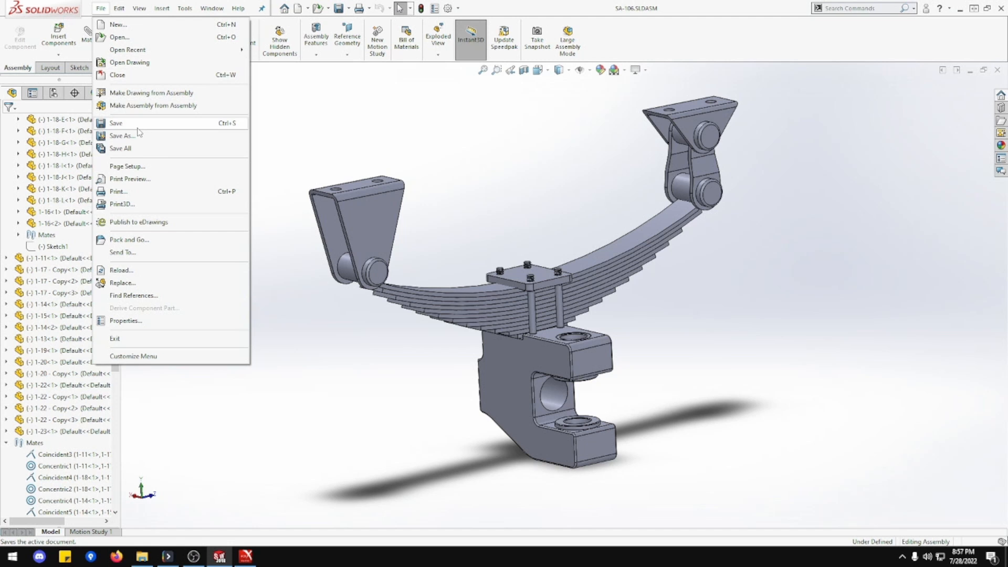
click(121, 135)
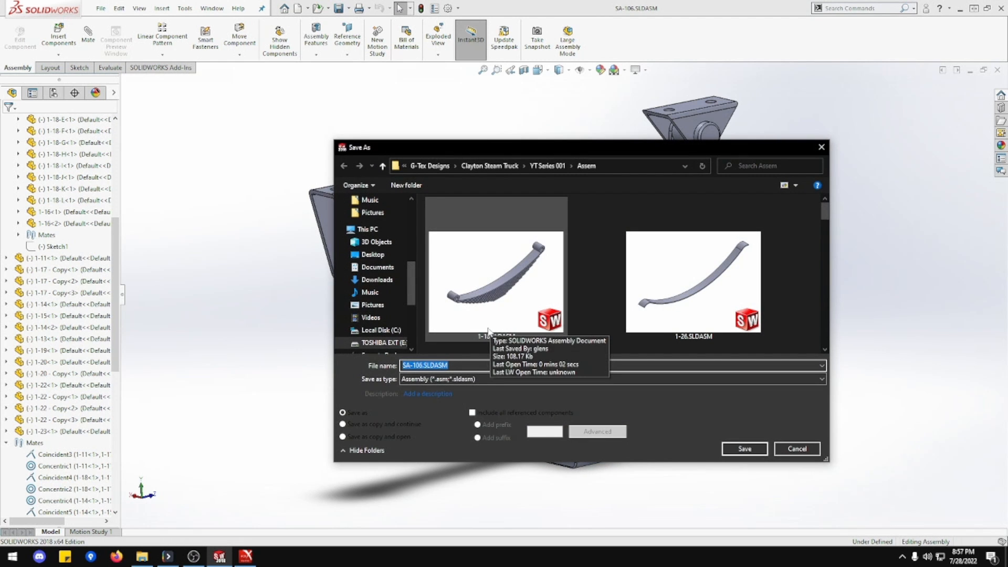
click(425, 365)
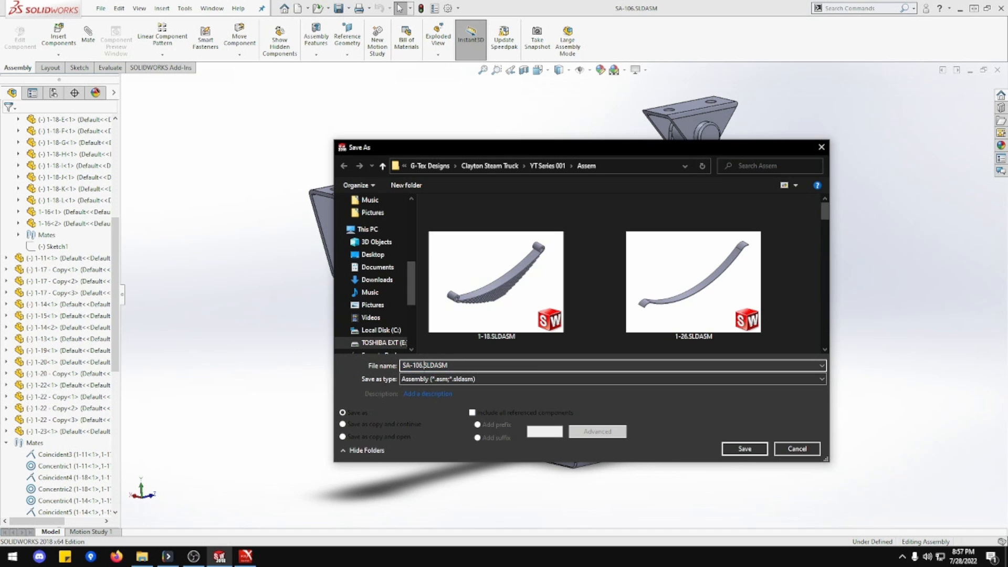
key(BackSpace)
text(7)
key(Return)
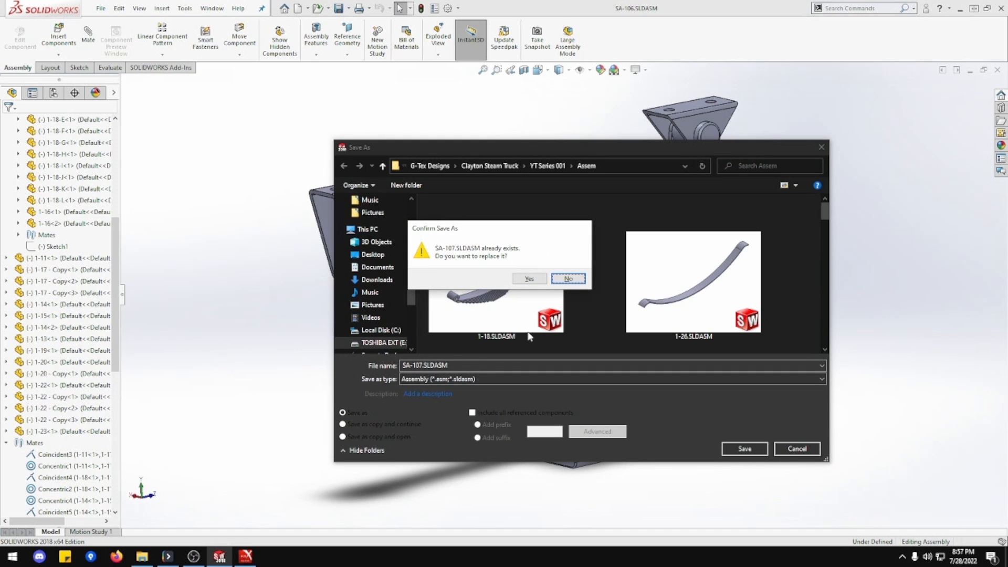
click(525, 279)
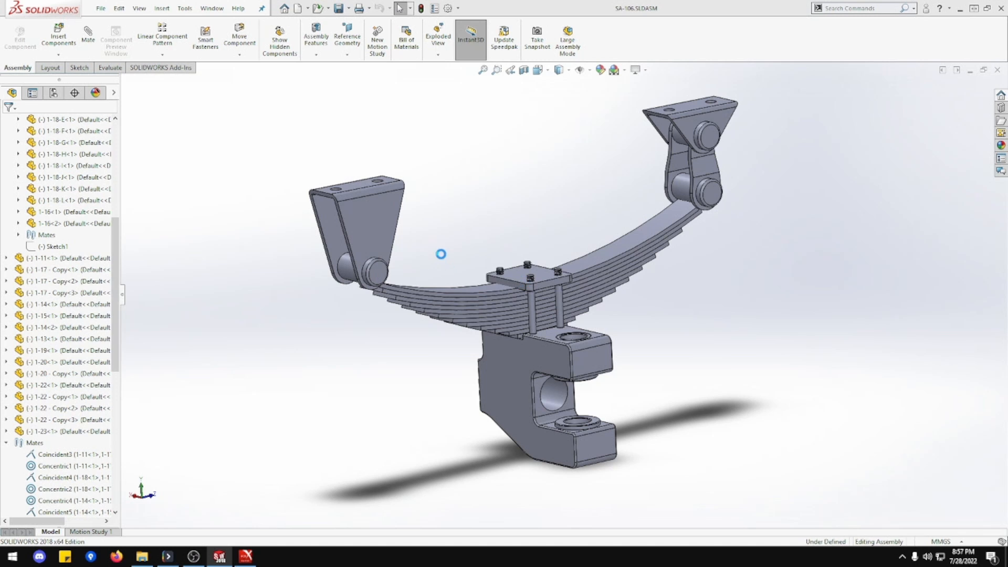
Delete the tall spring hanger bracket 1-11 together with its dependent mates.
click(376, 223)
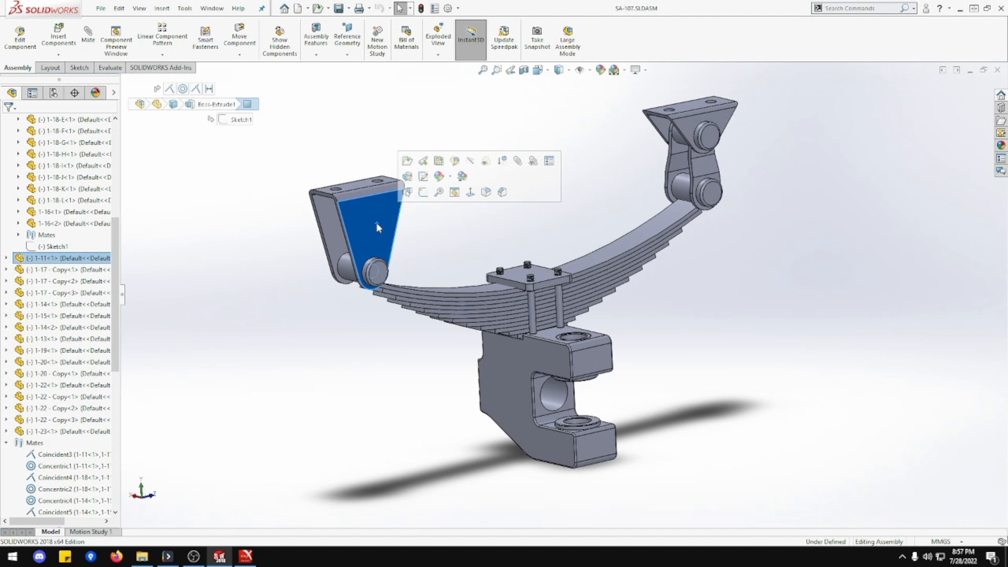
key(Delete)
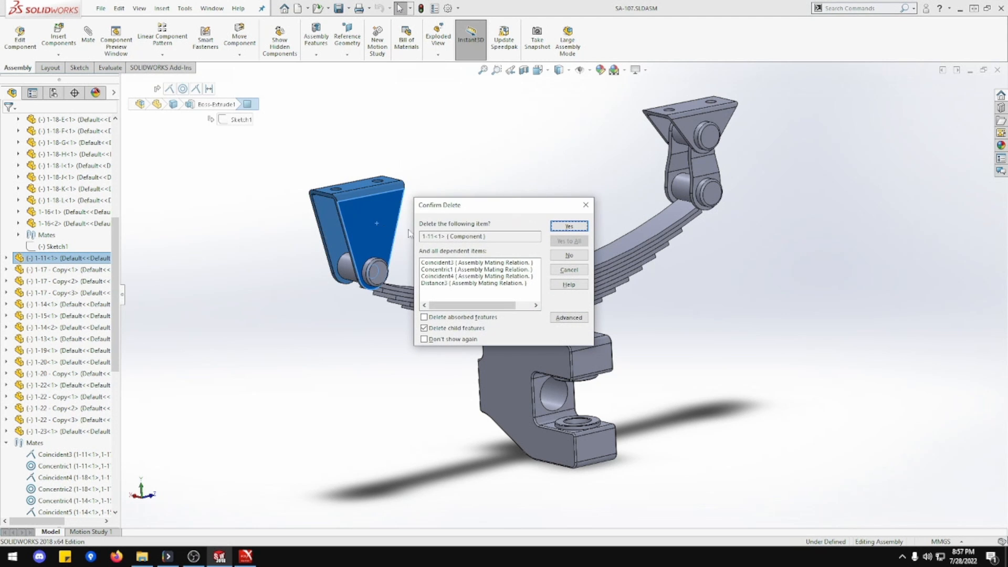
click(568, 227)
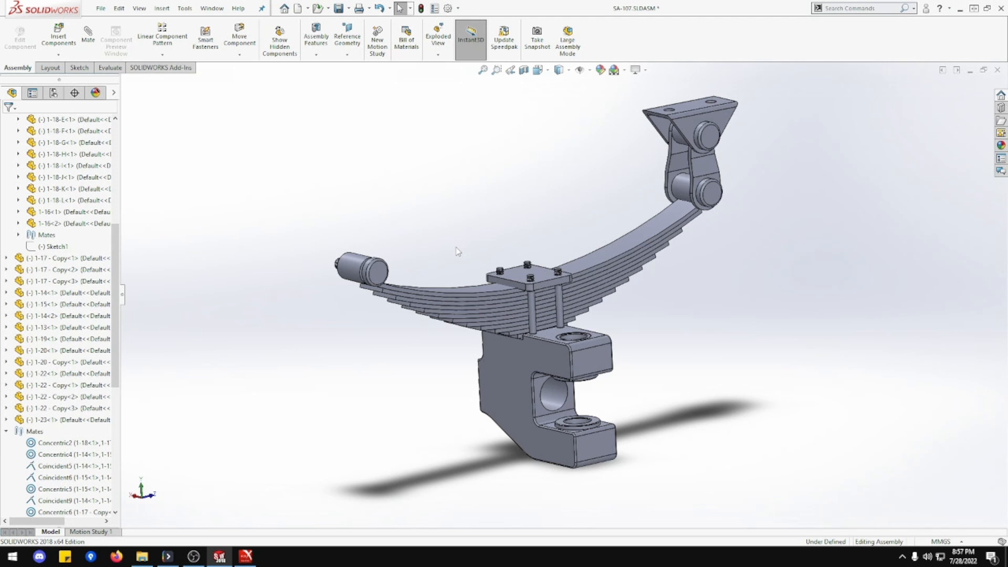
Make a loose copy of each of the two 1-14 shackle links in the empty space above the leaf spring.
drag(697, 120, 640, 202)
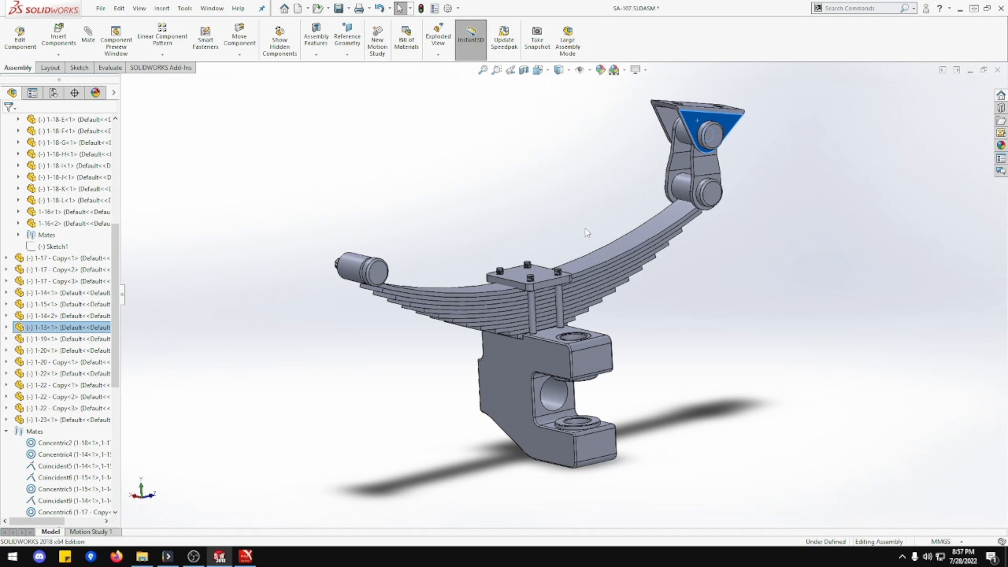
middle_drag(586, 232, 547, 224)
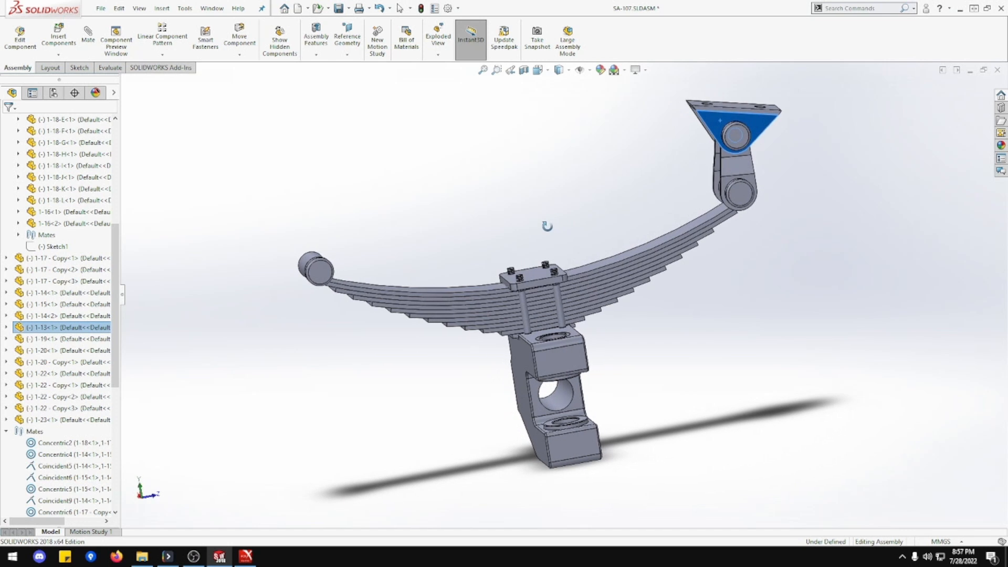
click(738, 198)
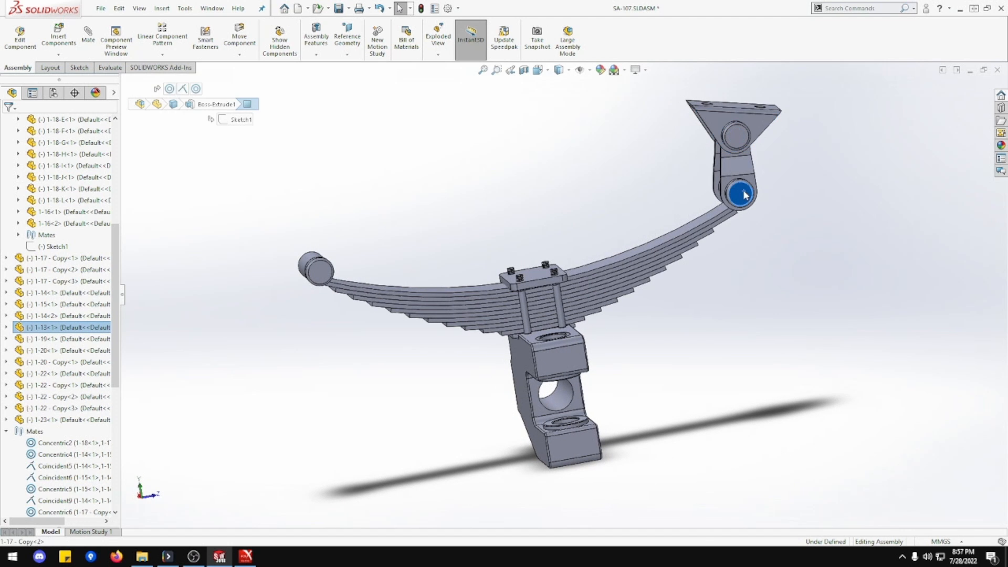
click(735, 170)
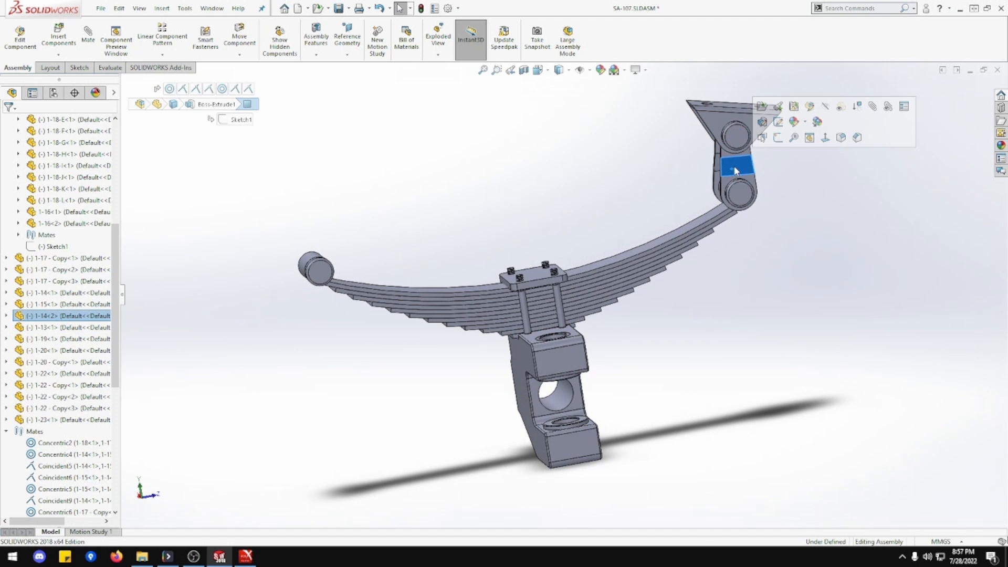
drag(734, 167, 434, 184)
click(681, 173)
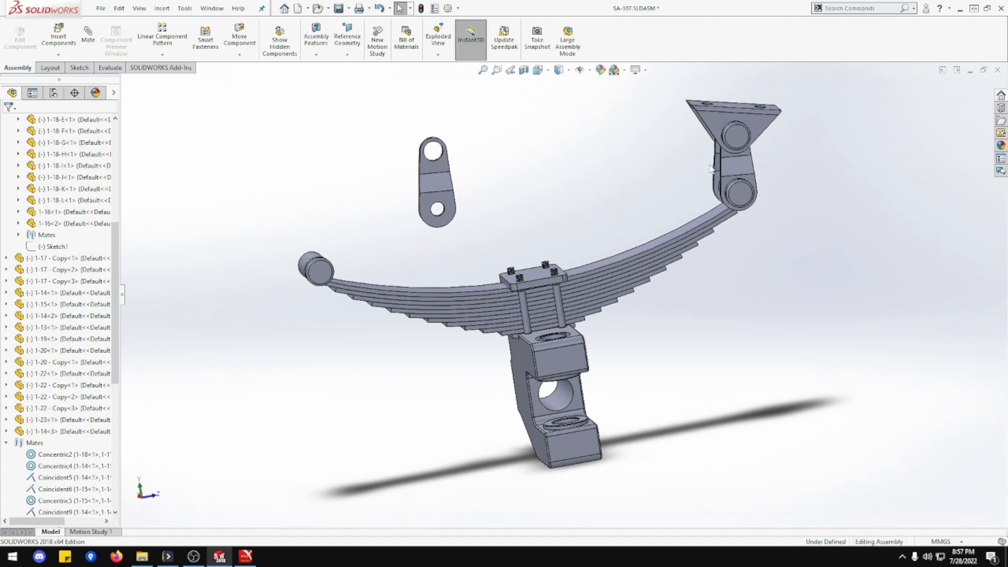
click(717, 166)
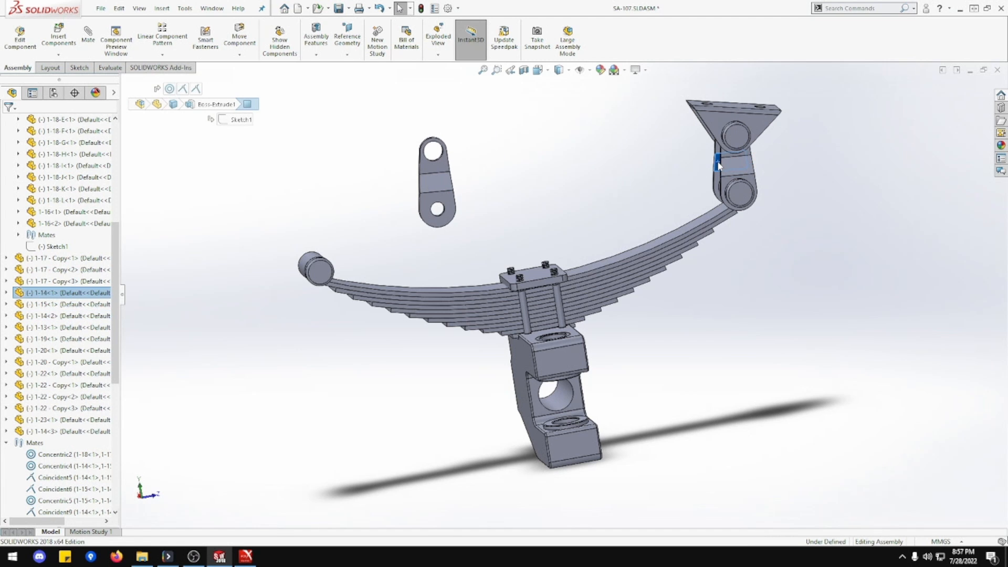
ctrl+drag(717, 167, 494, 176)
Make loose copies of the triangular bracket 1-13 and its upper pin 1-17 beside the copied shackle links.
click(712, 121)
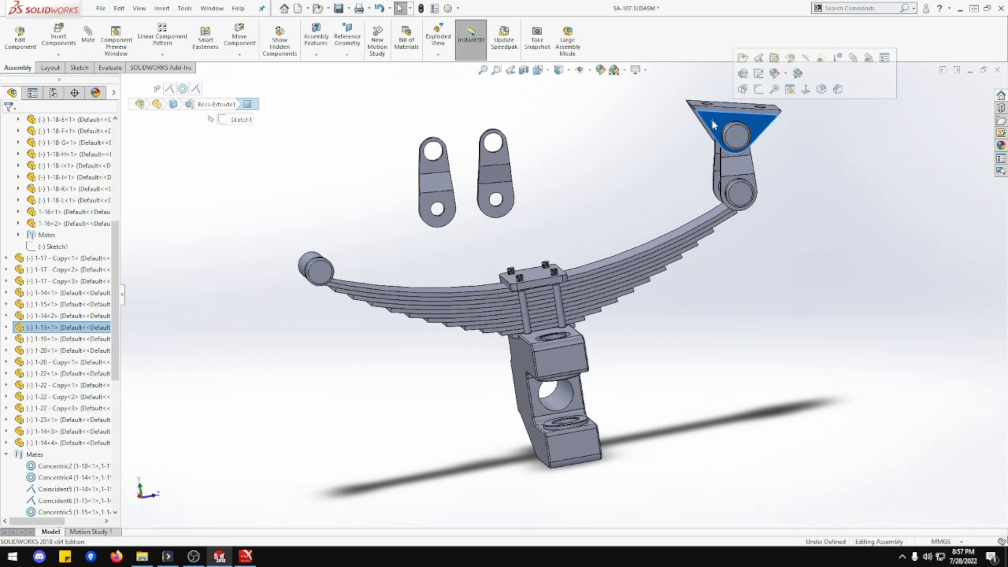
ctrl+drag(632, 138, 357, 158)
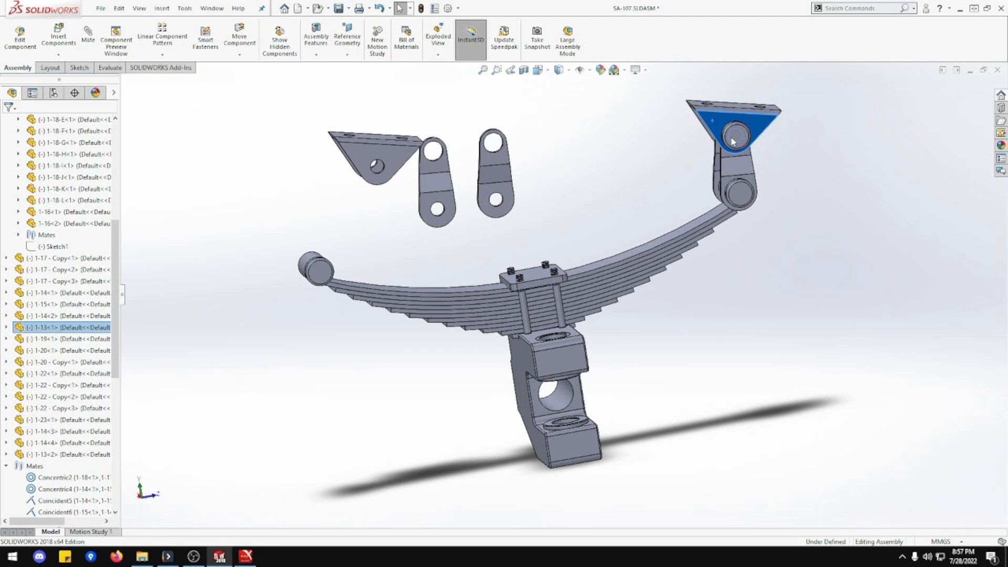
click(736, 136)
ctrl+drag(740, 136, 291, 193)
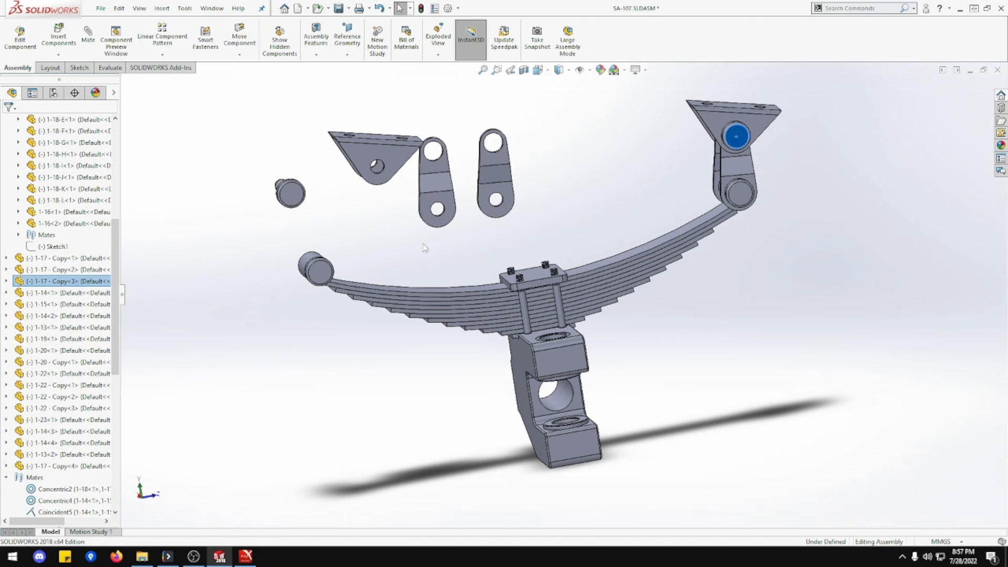
click(664, 165)
Delete the original triangular bracket 1-13 and its upper pin from the shackle end, including their dependent mates.
click(710, 130)
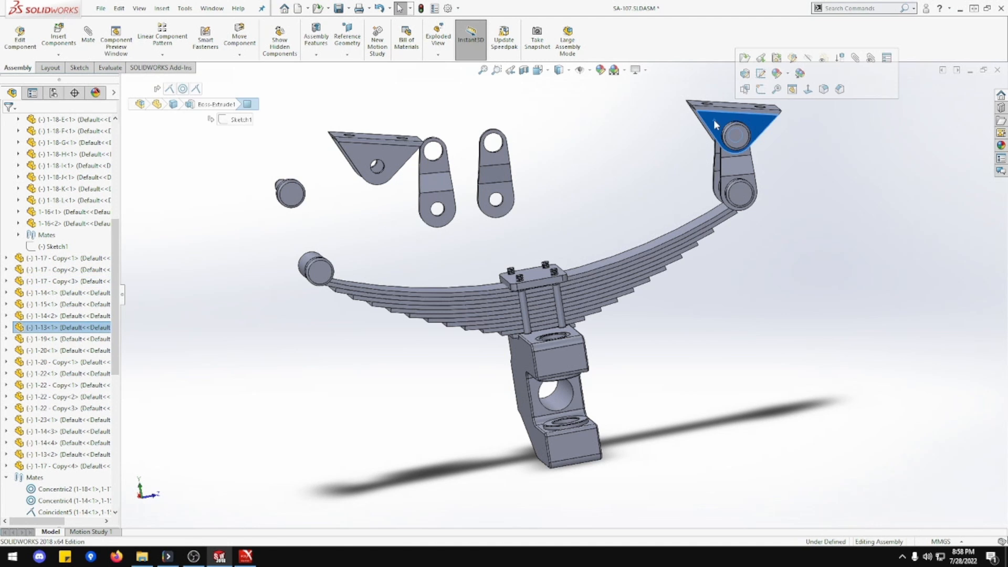
key(Delete)
click(562, 230)
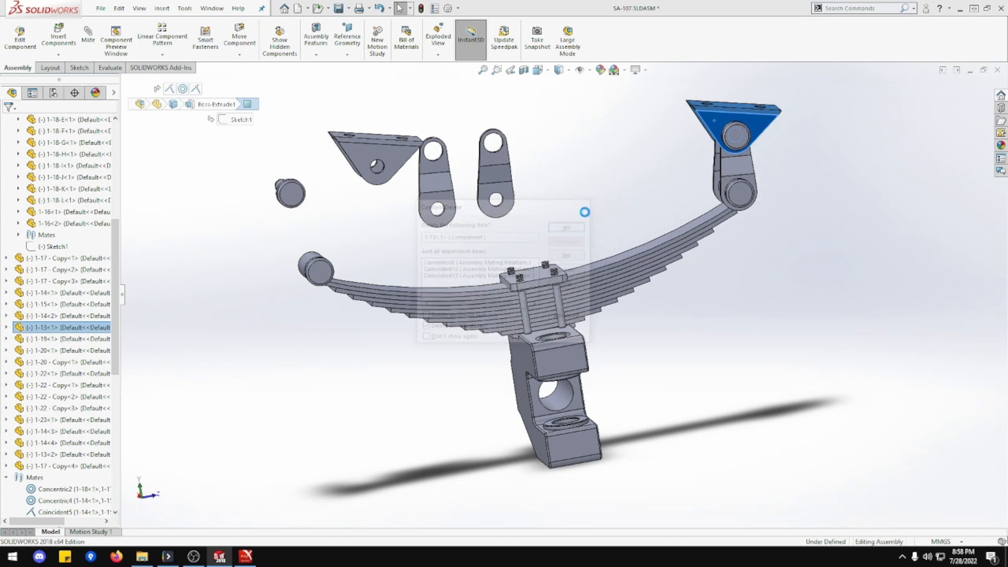
click(738, 139)
key(Delete)
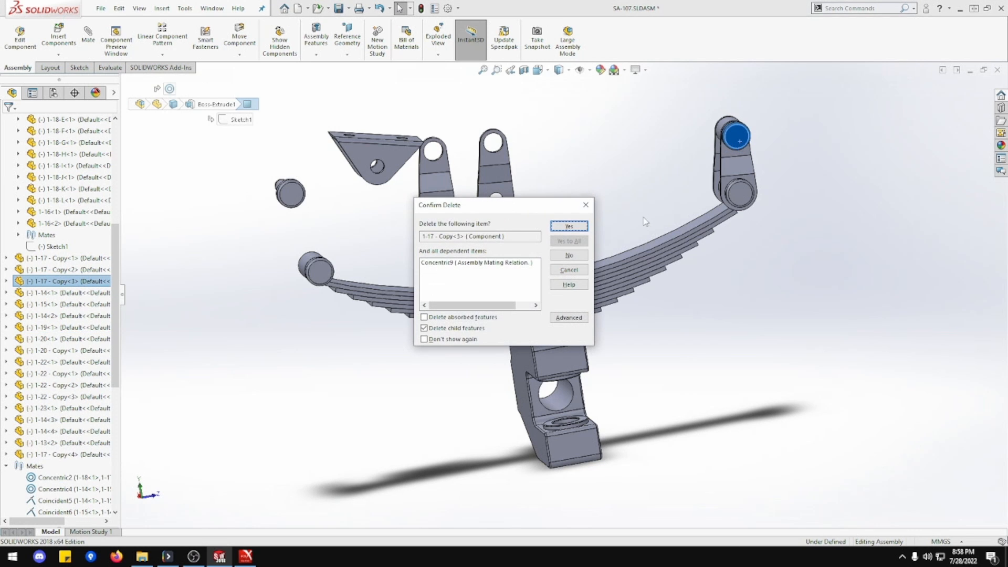
click(568, 229)
click(735, 139)
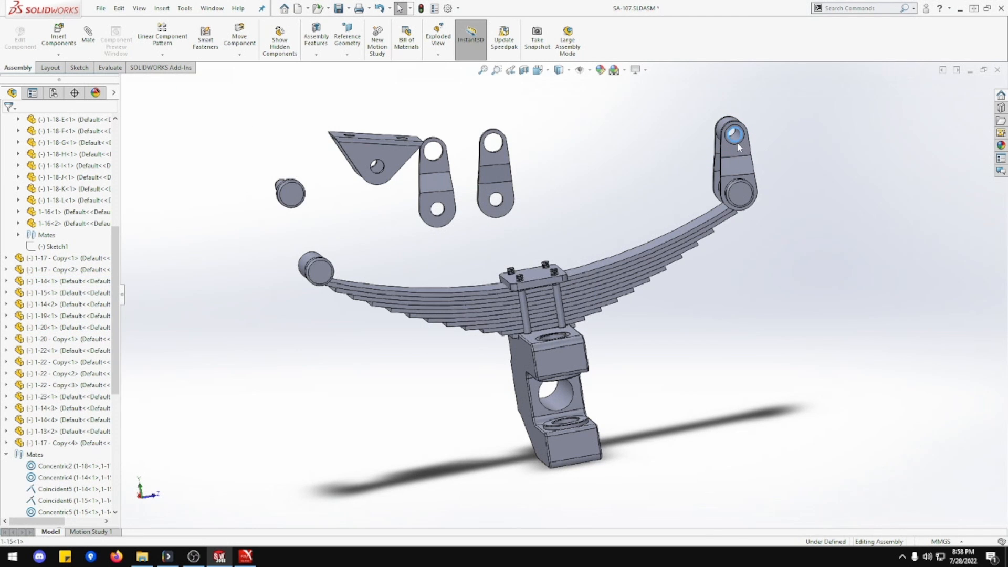
key(Delete)
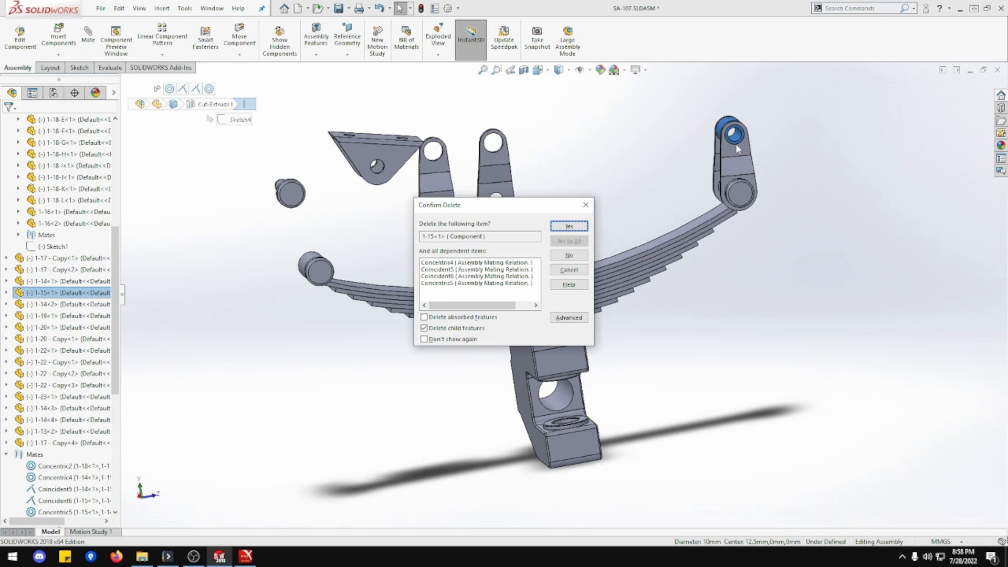
key(Return)
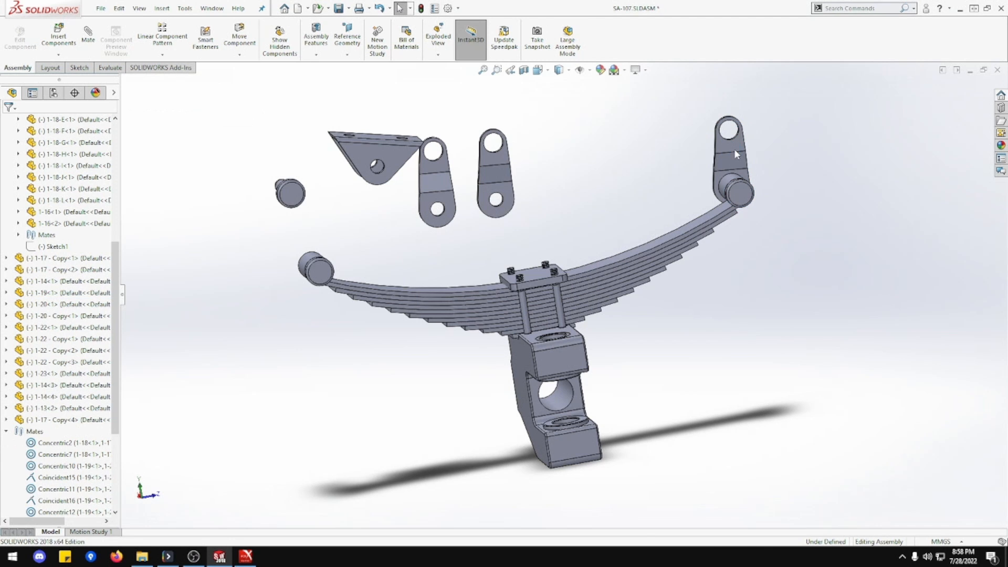
key(ctrl+z)
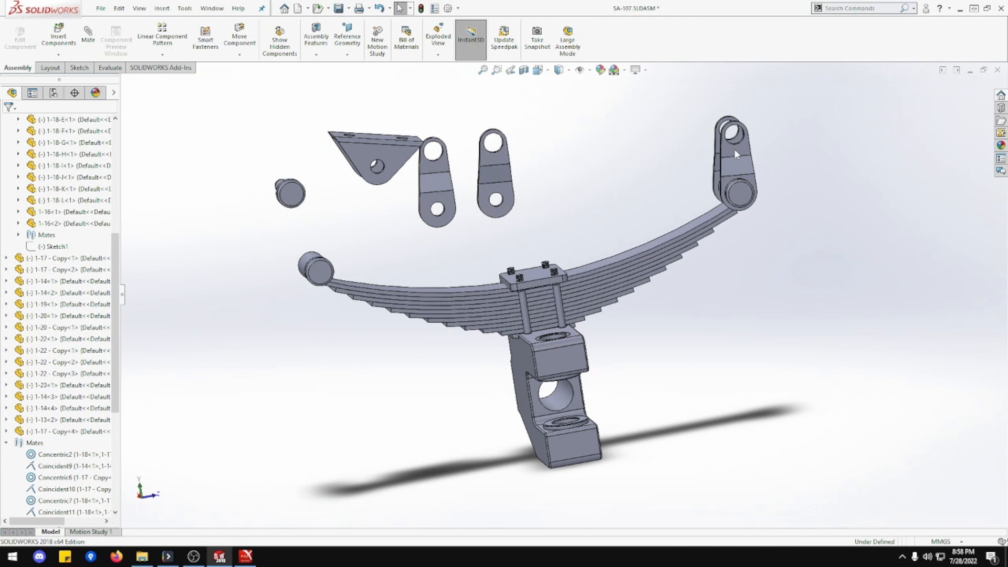
Delete both original 1-14 shackle links at the spring's end, along with their dependent mates.
click(734, 149)
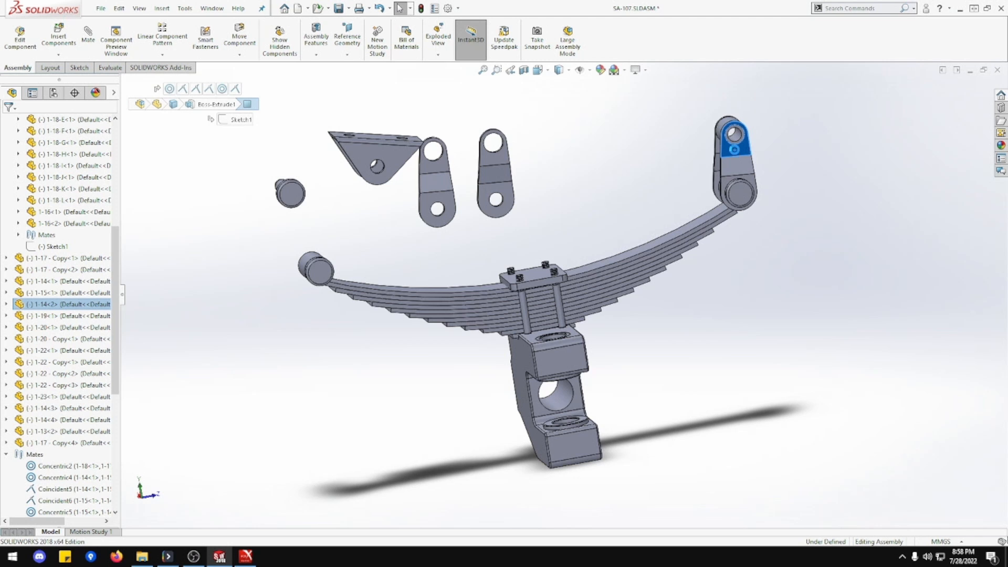
key(Delete)
key(Return)
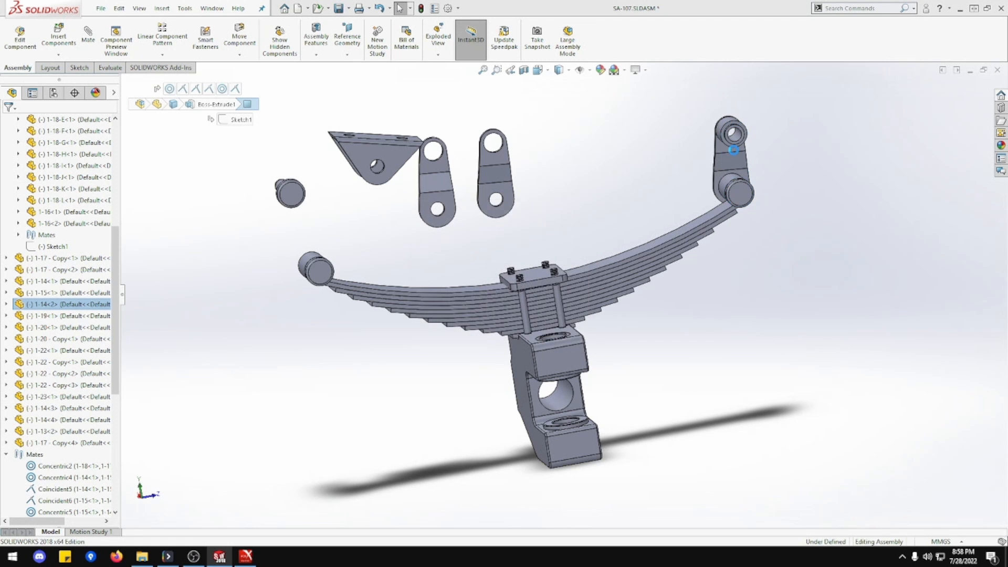
click(729, 151)
key(Delete)
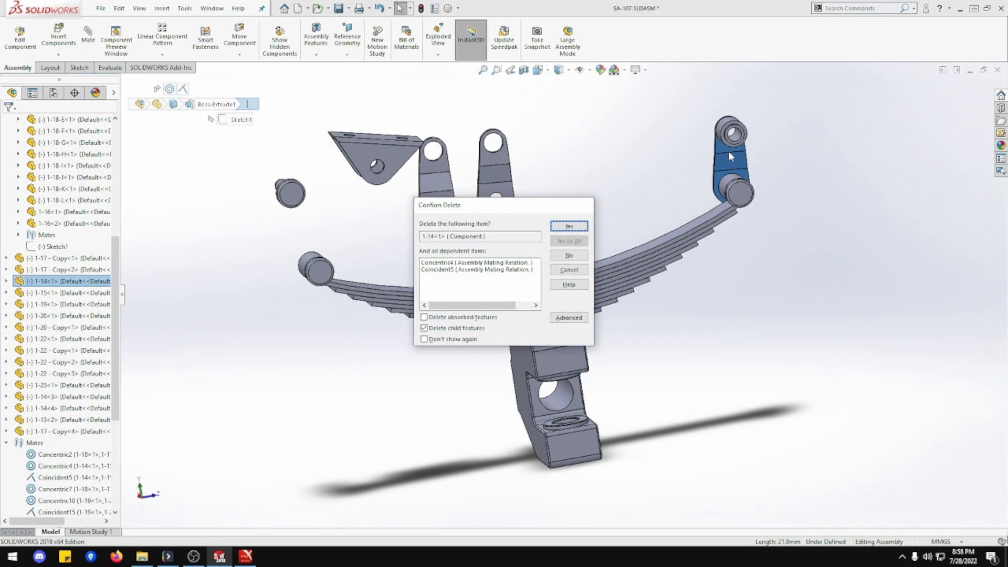
key(Return)
Make a loose copy of bushing 1-15 beside the copied shackle links and delete the original bushing.
click(727, 136)
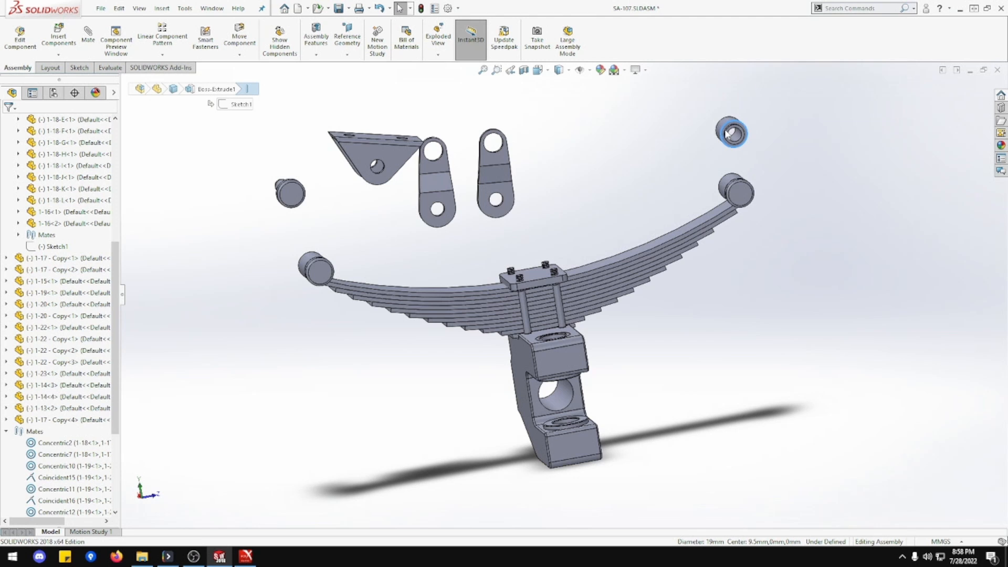
click(730, 133)
ctrl+drag(730, 132, 567, 154)
click(729, 127)
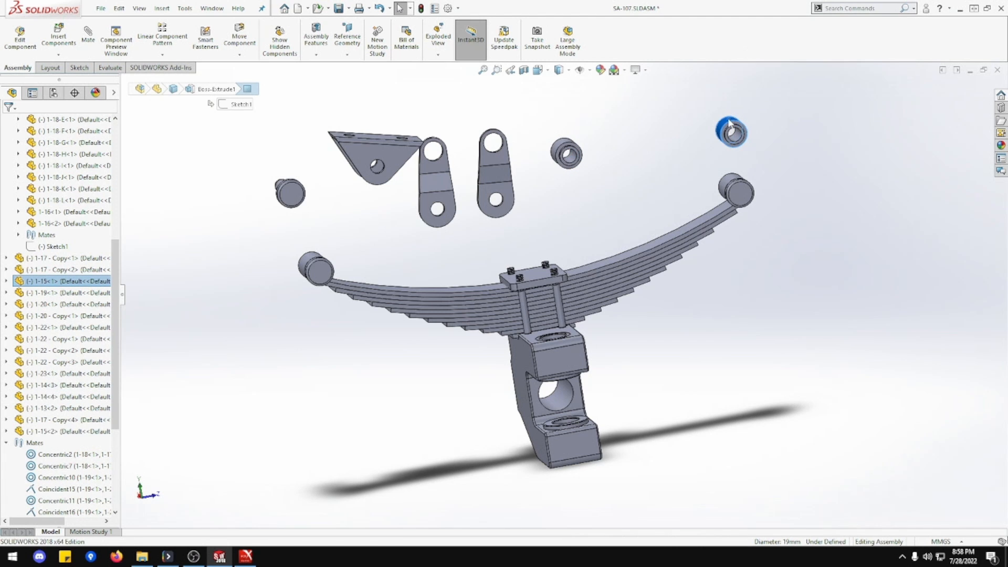
key(Delete)
click(559, 227)
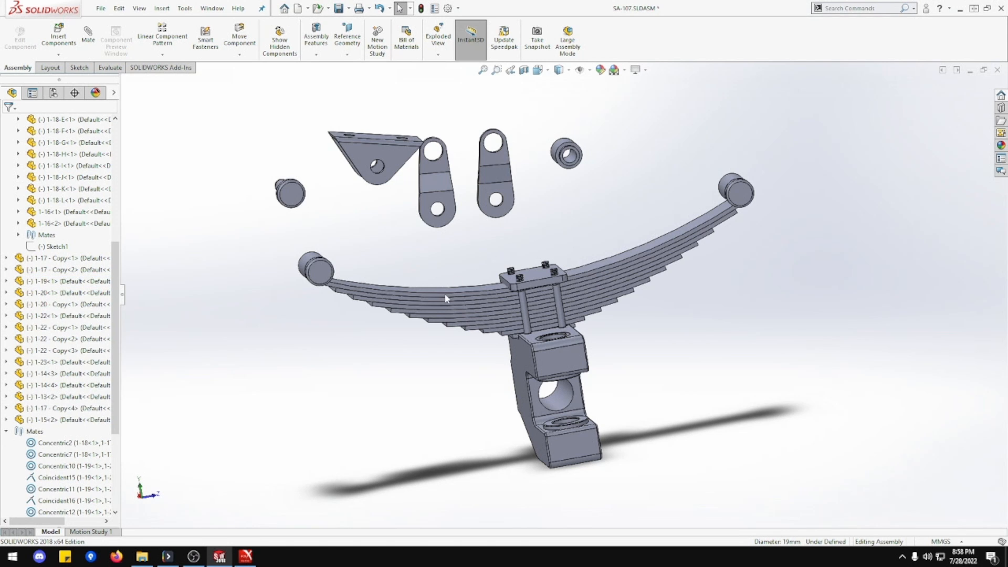
Collapse the 1-18 spring subassembly in the feature tree and save the SA-107 assembly.
scroll(11, 220, up, 7)
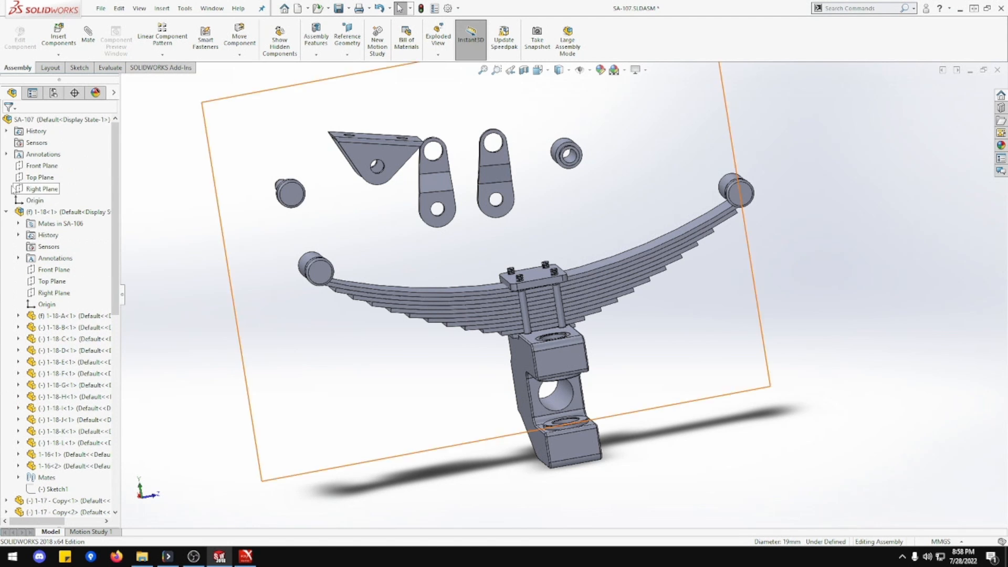
click(6, 212)
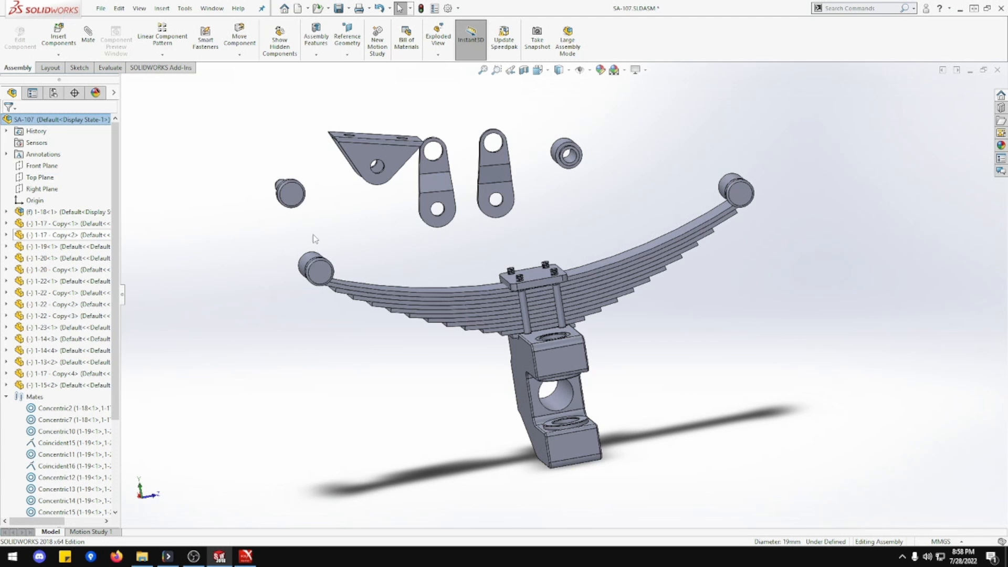
scroll(352, 210, down, 2)
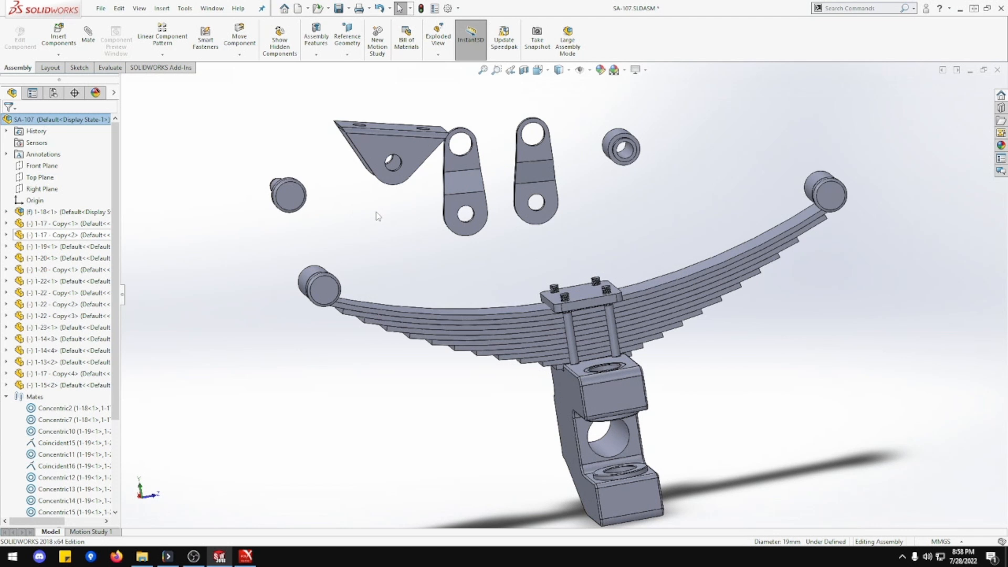
middle_drag(378, 216, 404, 219)
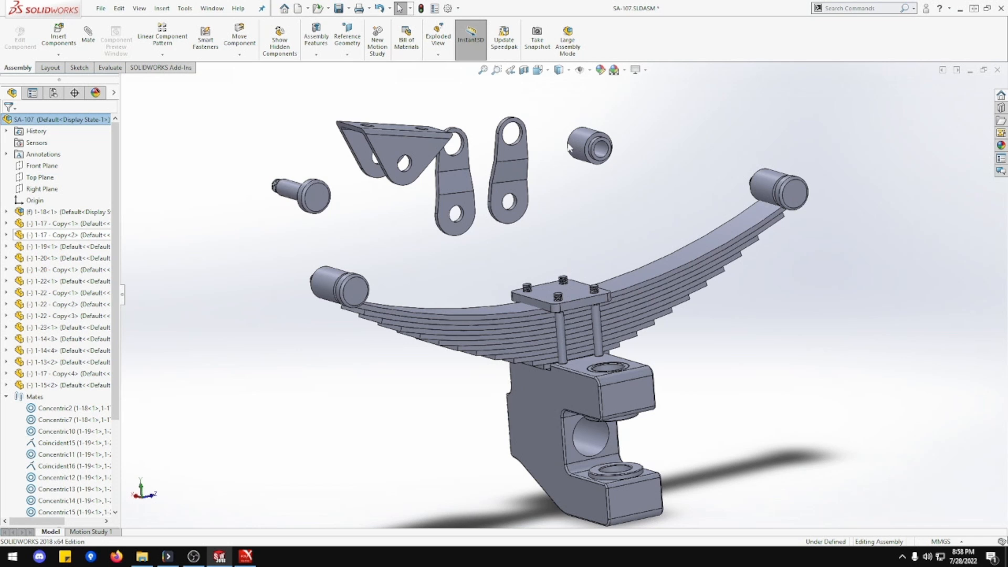
scroll(540, 140, down, 4)
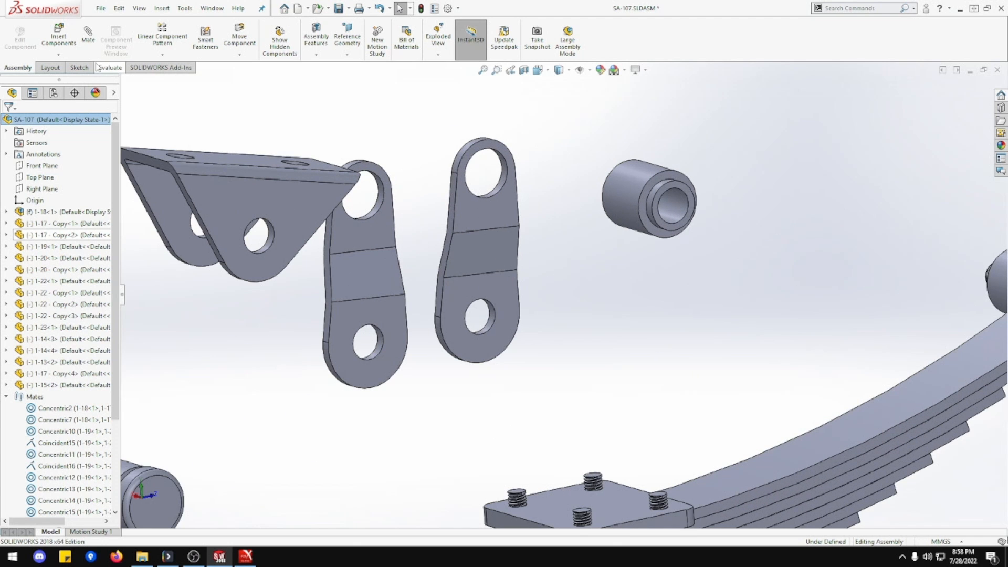
key(ctrl+s)
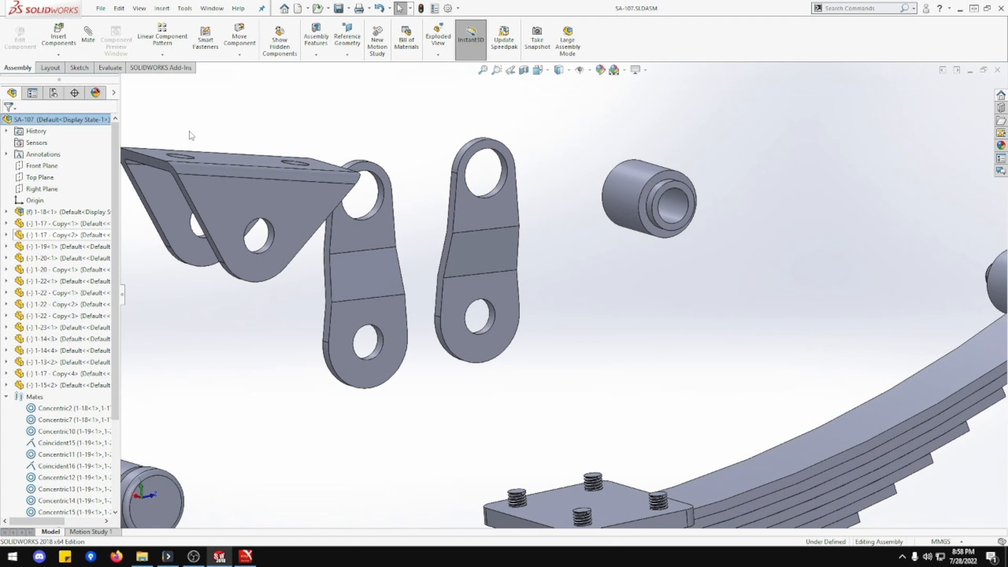
Add a coincident mate between the large-hole end face of one 1-14 link and the shoulder face of bushing 1-15.
click(90, 38)
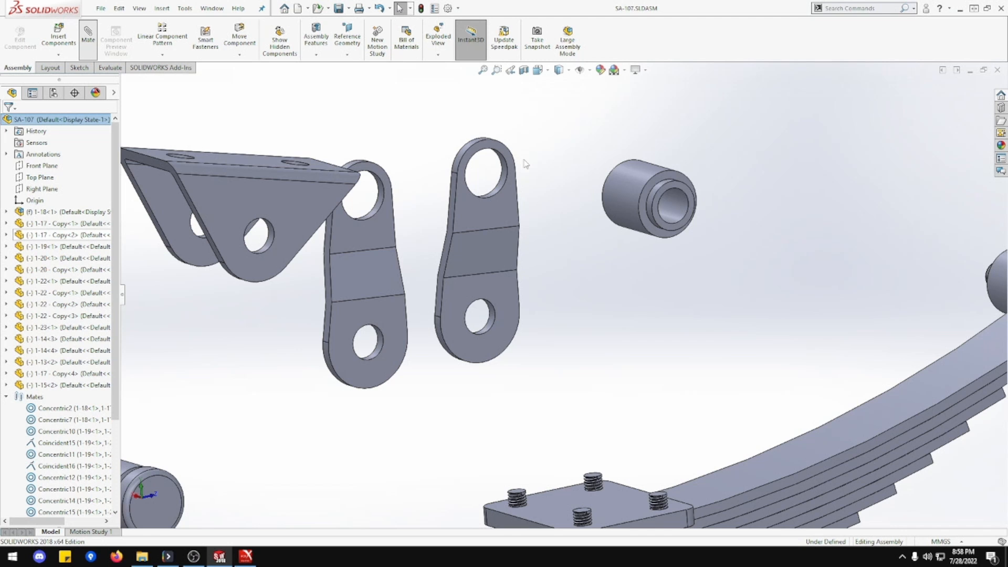
click(483, 207)
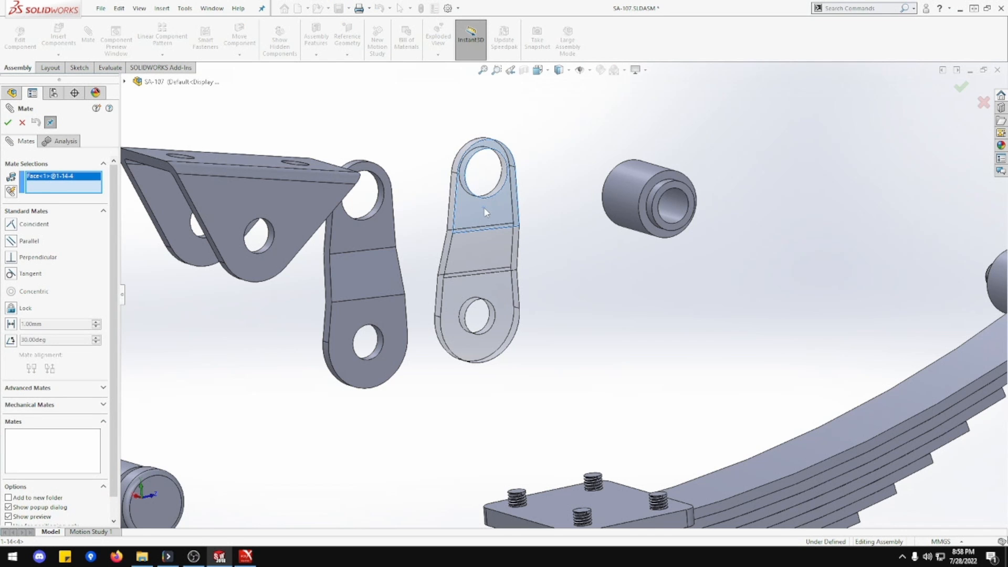
middle_drag(484, 207, 506, 205)
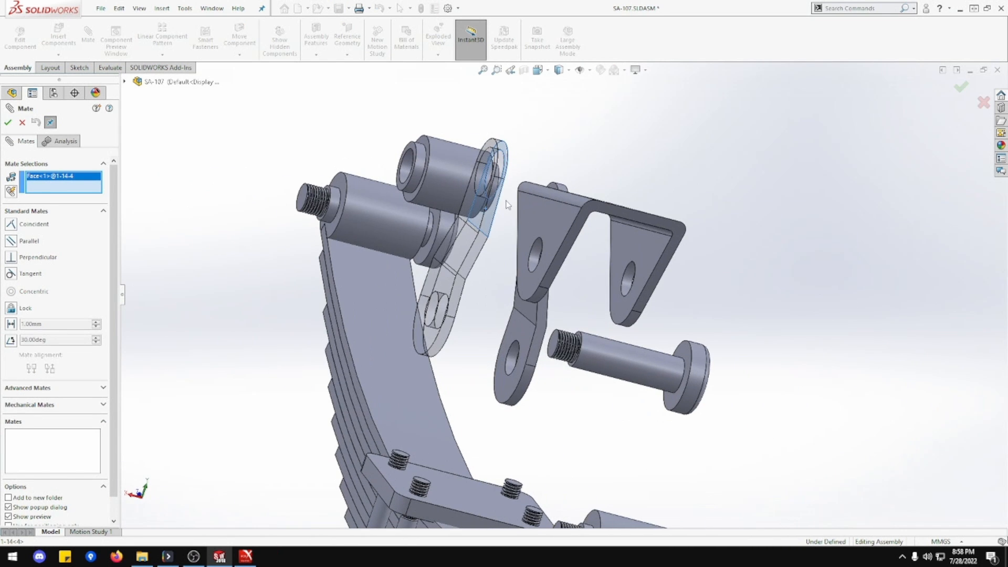
click(427, 146)
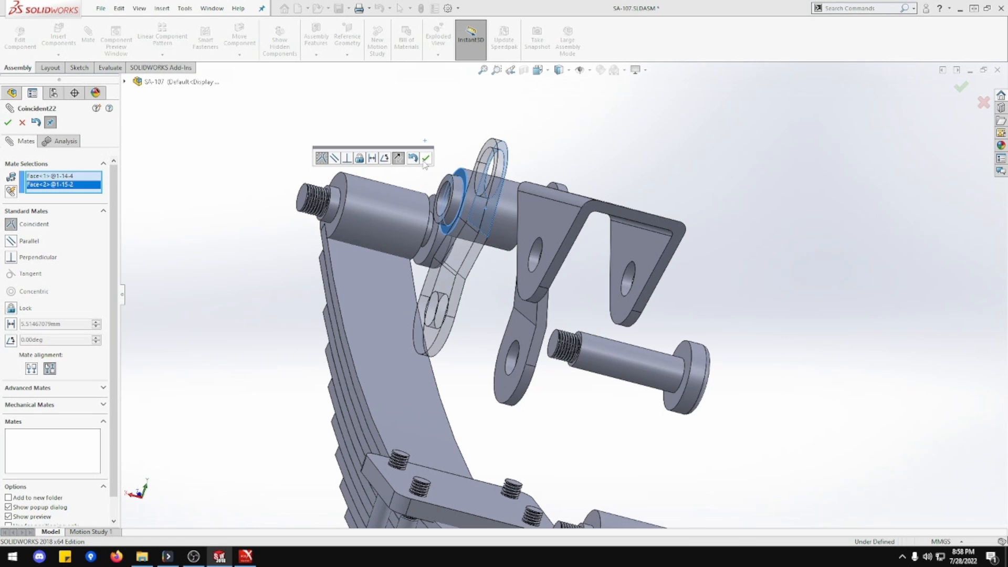
click(425, 159)
Add a concentric mate between the bushing's stepped end and the large hole of the same 1-14 link.
click(458, 189)
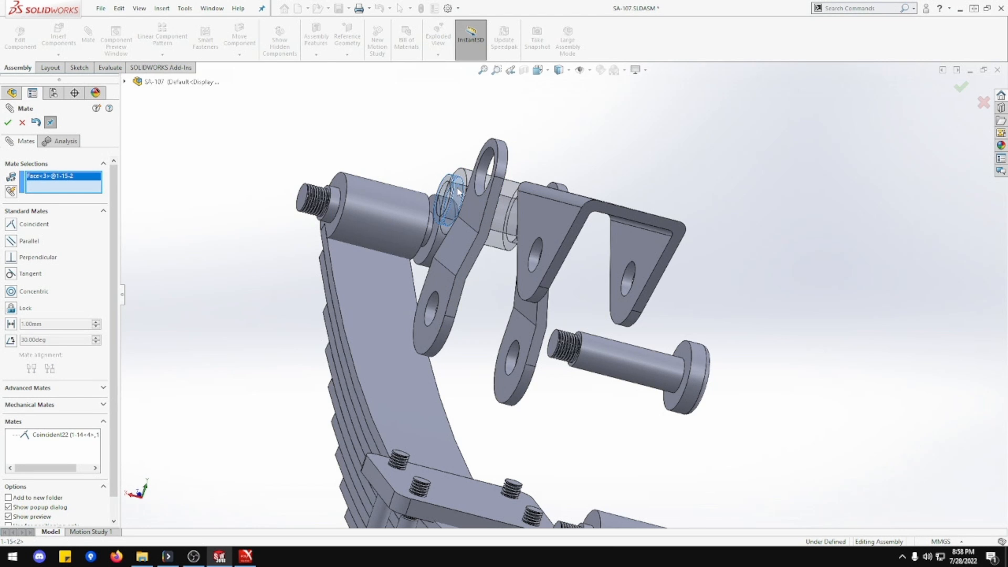
click(482, 176)
click(467, 161)
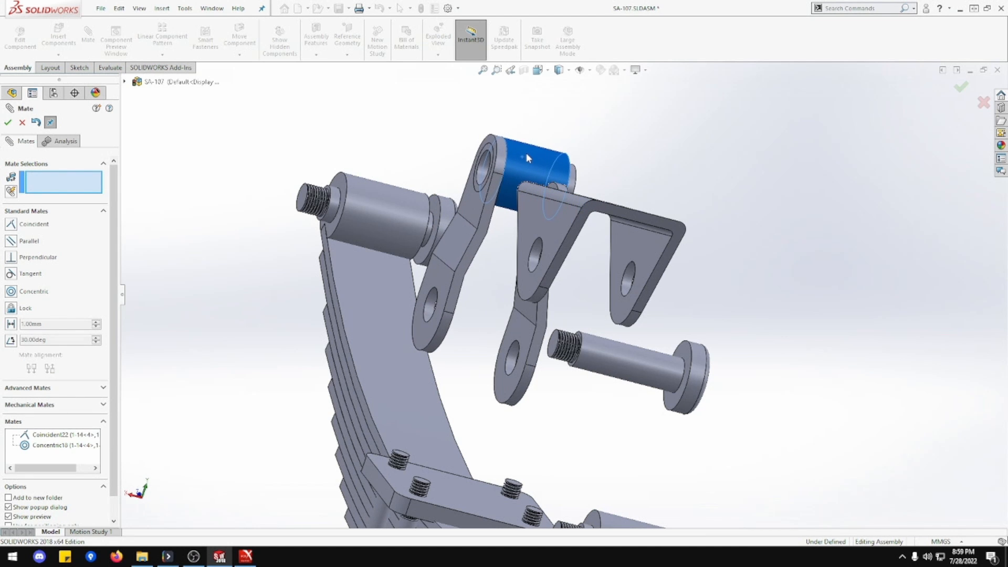
Add a coincident mate between the bushing's opposite shoulder face and the large-hole end face of the second 1-14 link.
middle_drag(512, 189, 429, 188)
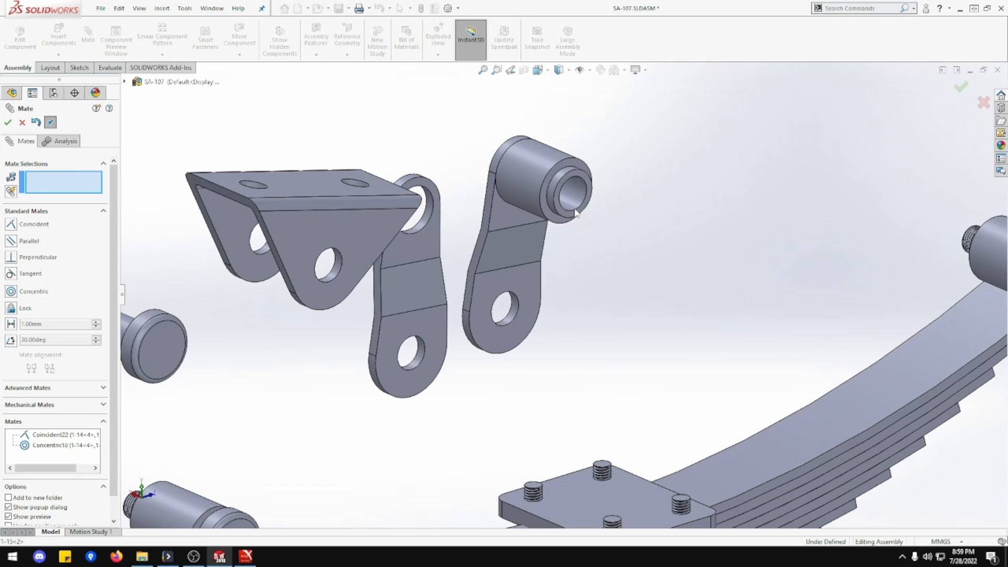
click(546, 207)
middle_drag(546, 207, 573, 245)
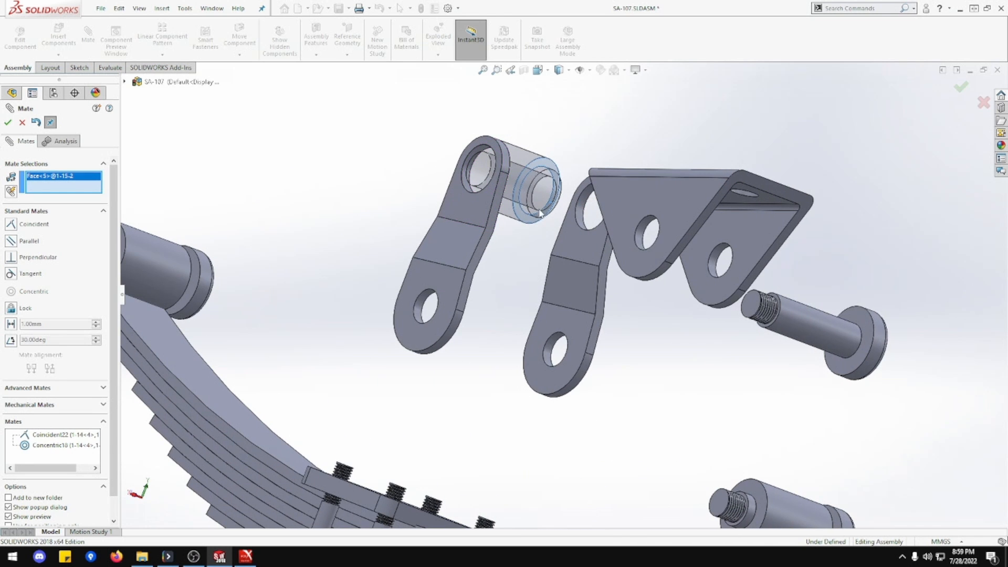
click(573, 242)
click(687, 214)
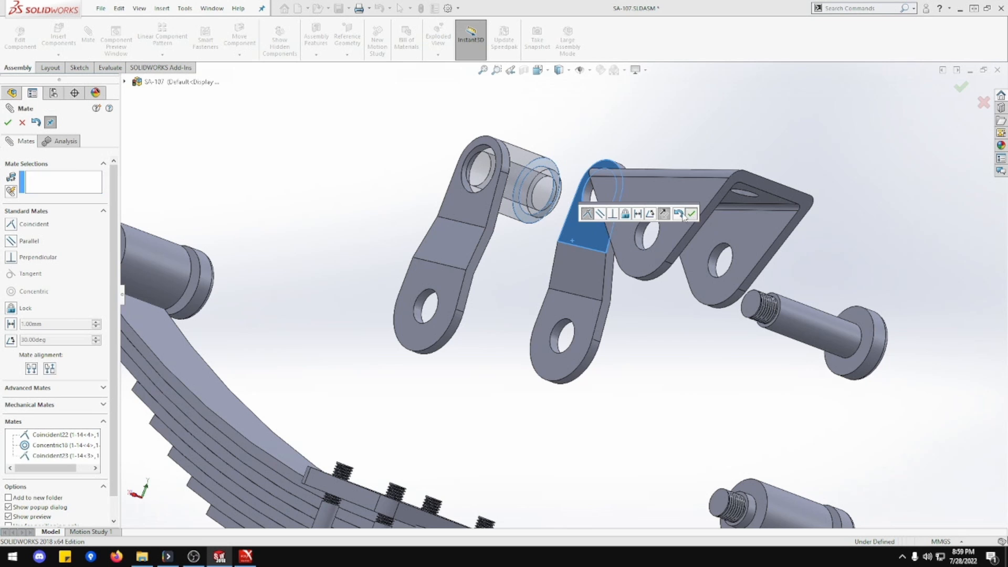
Add a concentric mate between the bushing's free stepped end and the second 1-14 link's large hole.
middle_drag(684, 217, 583, 213)
scroll(745, 223, up, 2)
scroll(822, 226, down, 3)
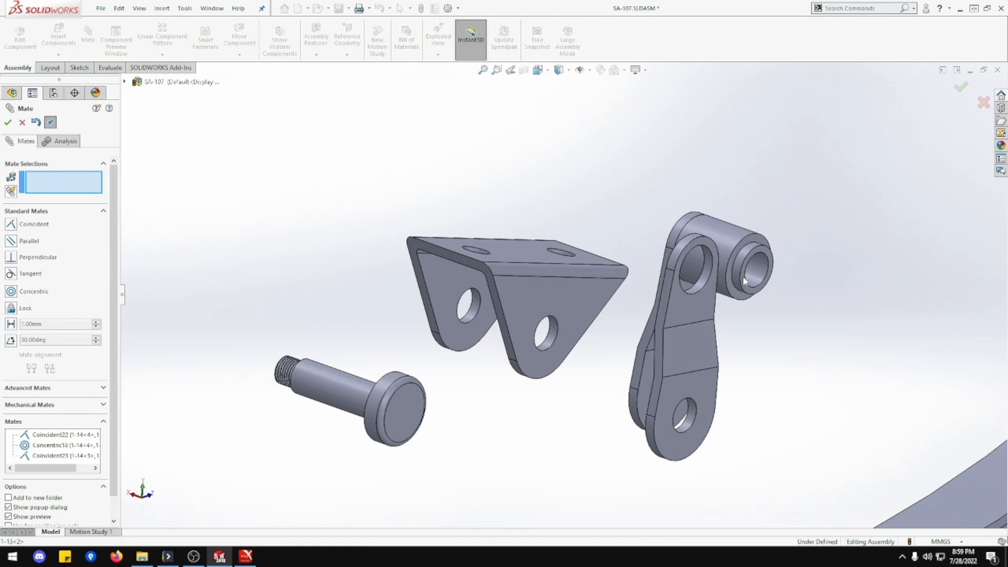
mouse_move(705, 392)
mouse_down()
mouse_move(724, 379)
mouse_move(706, 379)
mouse_up()
click(735, 278)
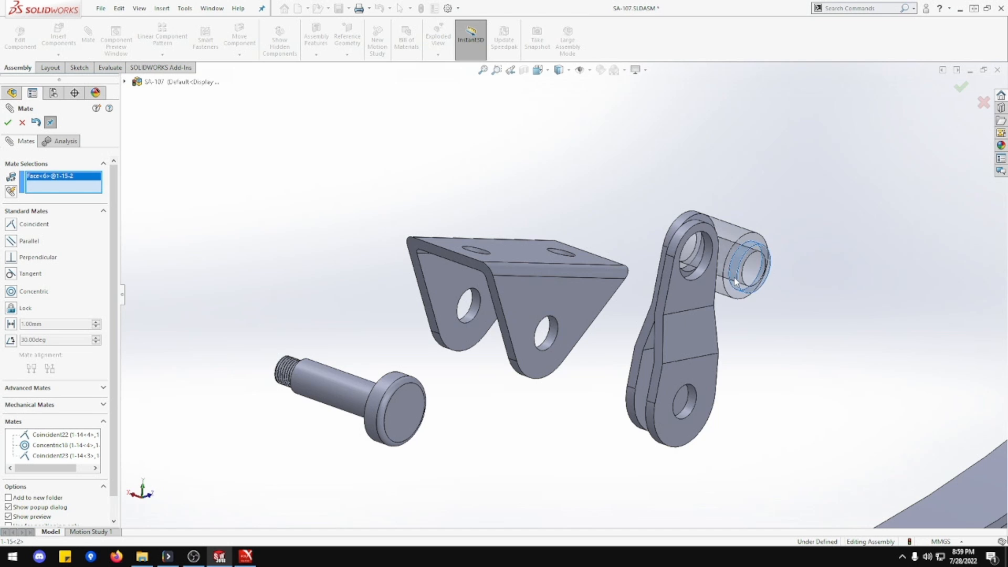
click(707, 251)
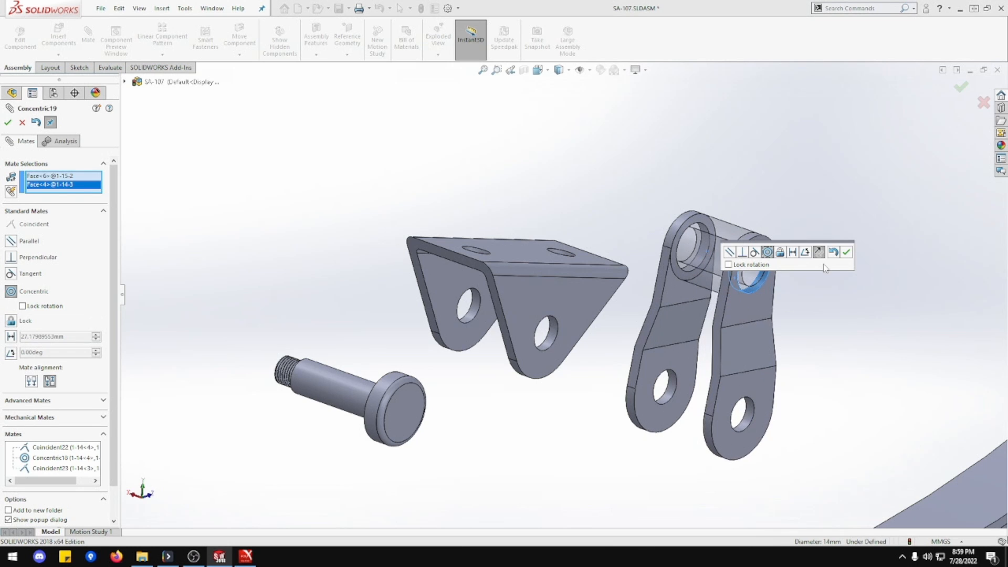
click(847, 252)
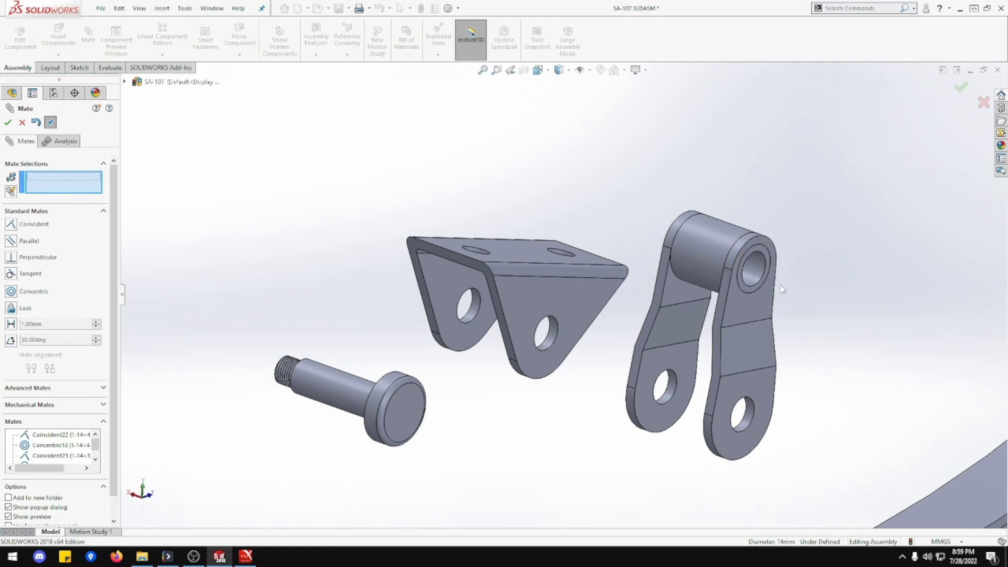
Align the two shackle links with a coincident mate between their narrow side faces.
click(720, 301)
click(657, 294)
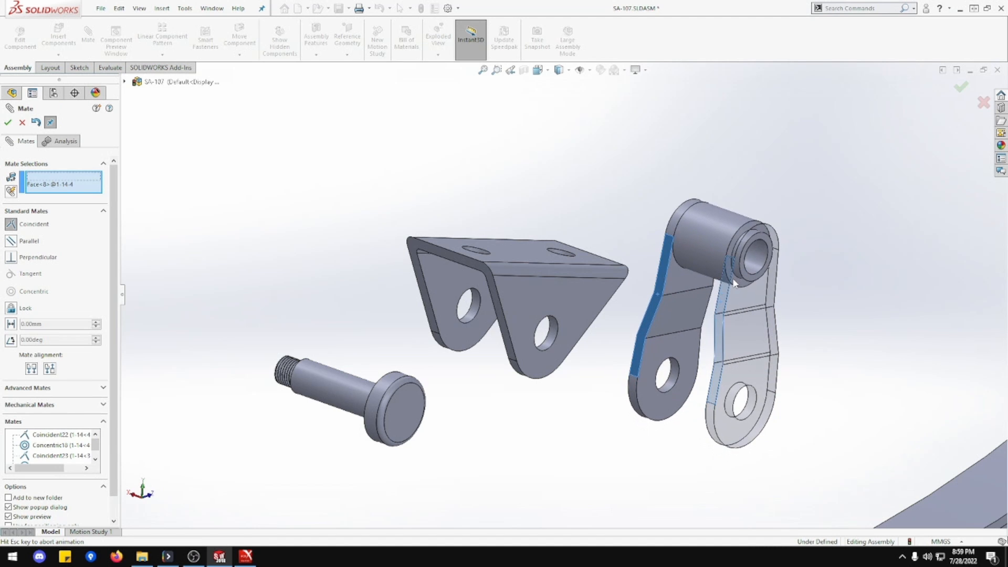
click(852, 256)
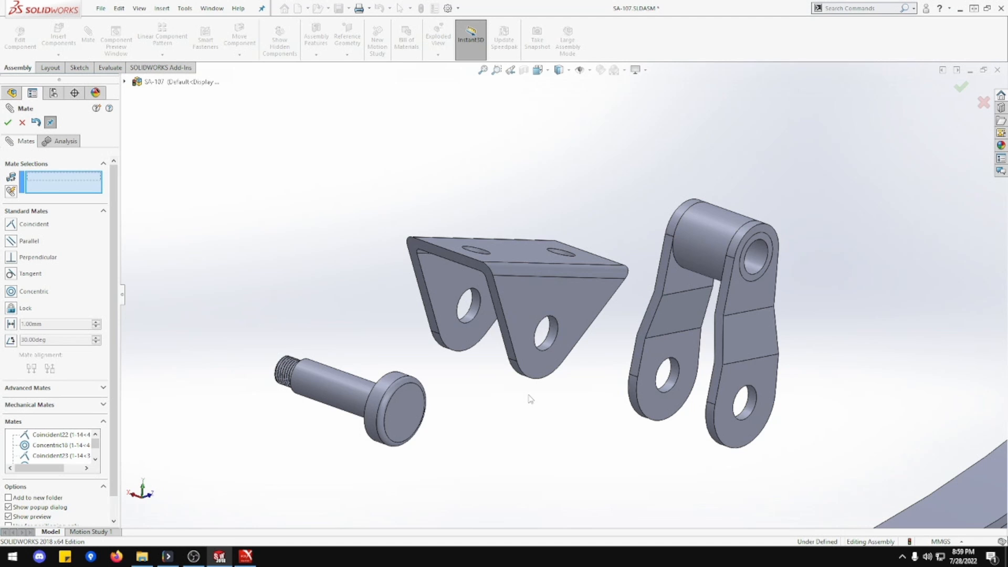
Add a concentric mate between the shank of the loose 1-17 pin and the bore of bushing 1-15.
scroll(530, 399, up, 3)
scroll(530, 399, up, 3)
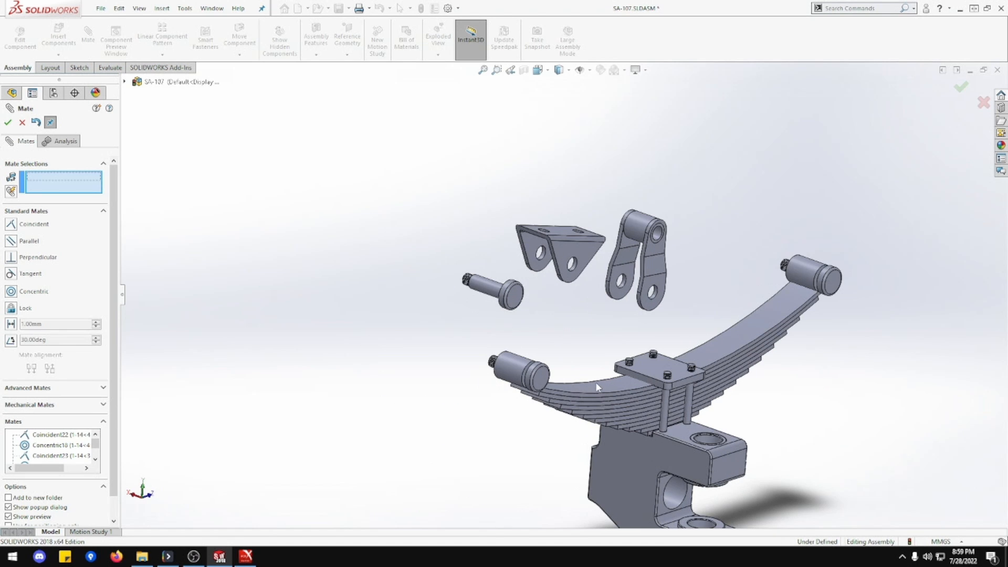
middle_drag(593, 362, 521, 361)
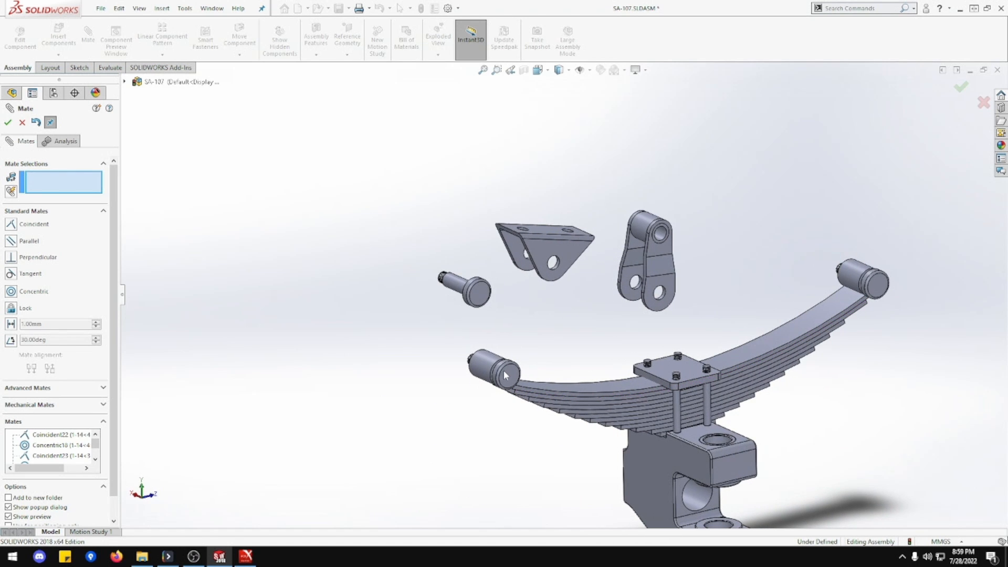
scroll(651, 263, down, 2)
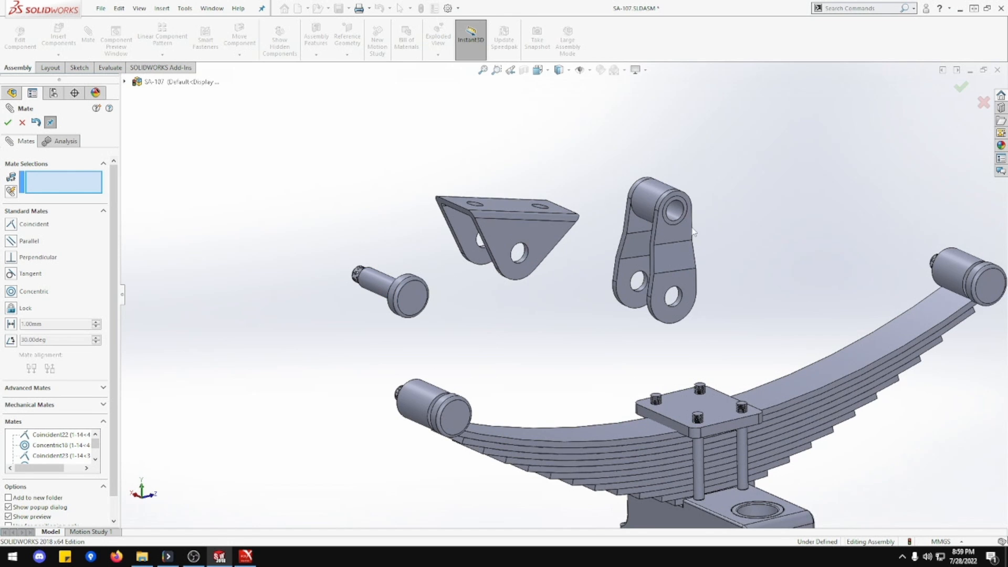
click(376, 285)
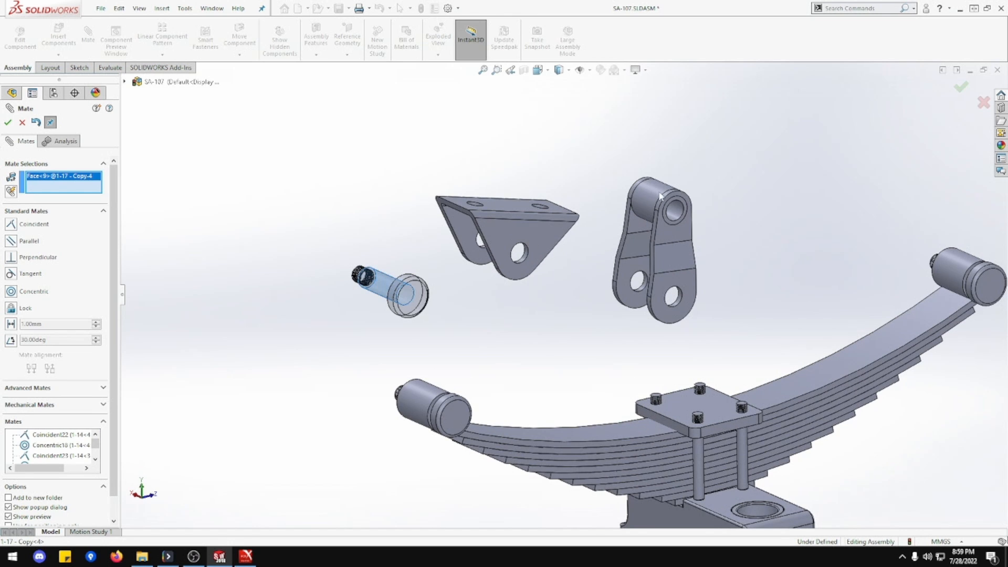
click(678, 213)
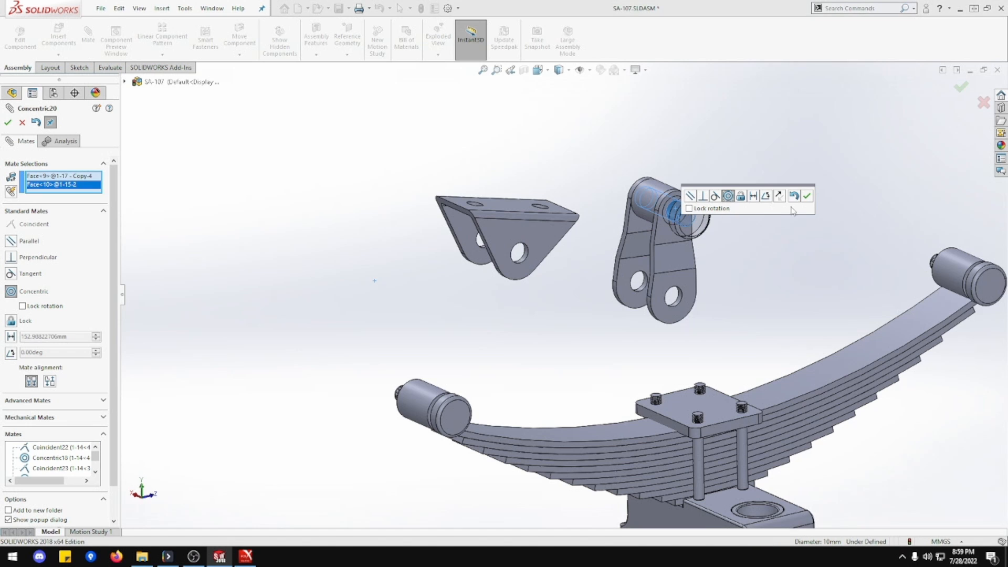
click(808, 198)
Try a coincident mate between the pin head's inner face and the outer face of the adjacent shackle link, and undo it.
scroll(604, 244, down, 5)
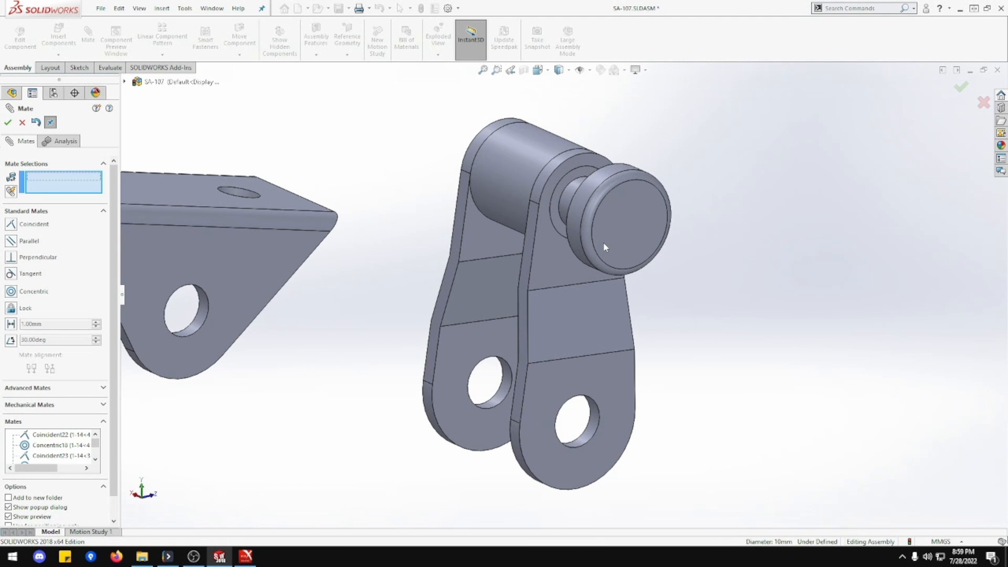
click(545, 243)
middle_drag(544, 243, 652, 258)
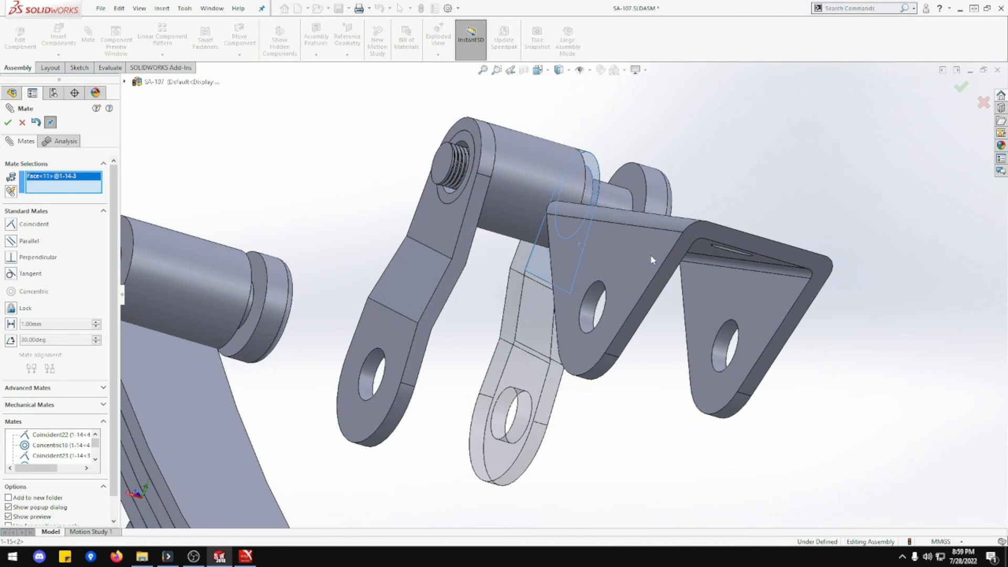
click(642, 200)
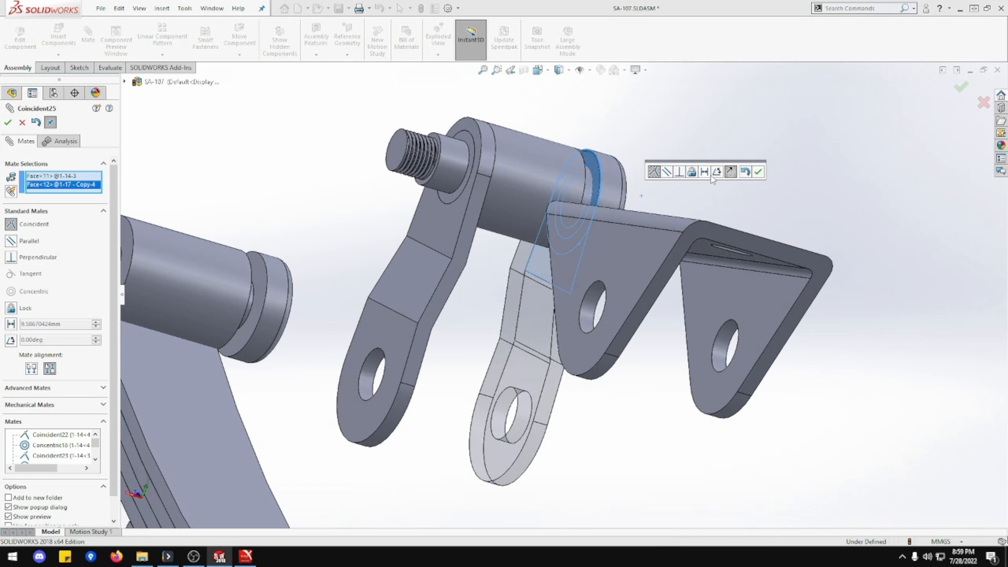
click(757, 172)
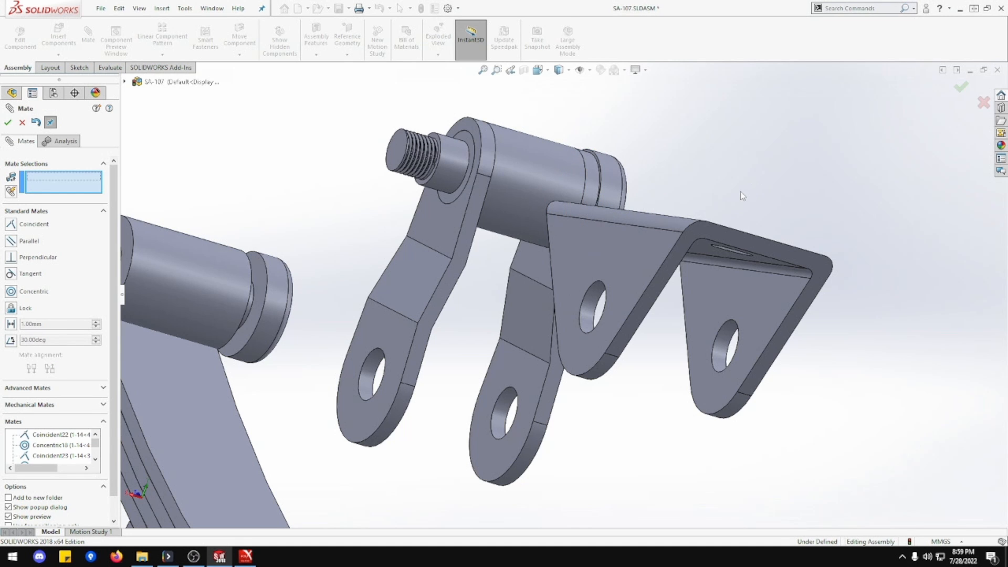
mouse_move(741, 194)
middle_down()
mouse_move(695, 198)
mouse_move(721, 195)
middle_up()
key(ctrl+z)
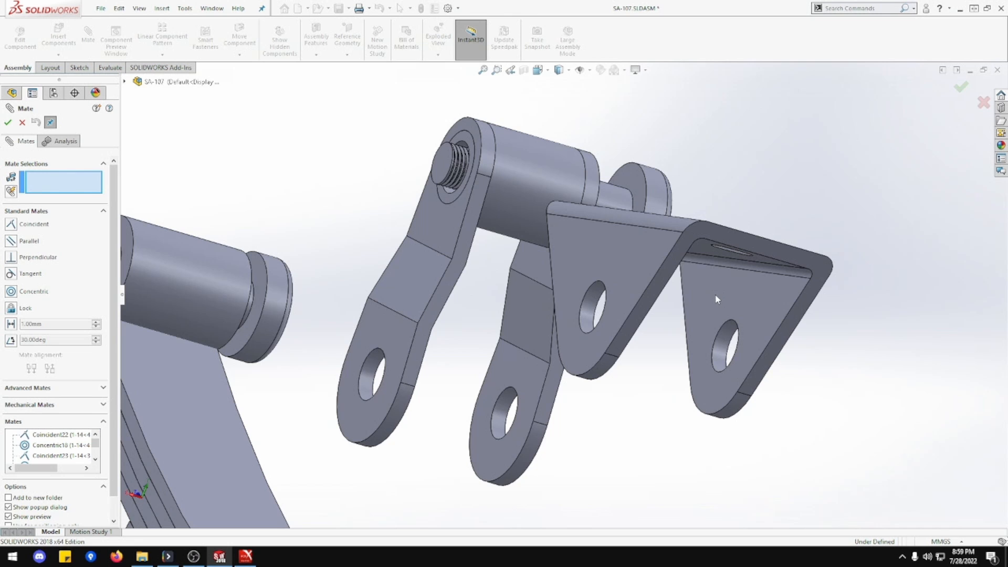
Add a concentric mate between the hole in hanger 1-13's side plate and the shank of the loose 1-17 pin.
click(717, 300)
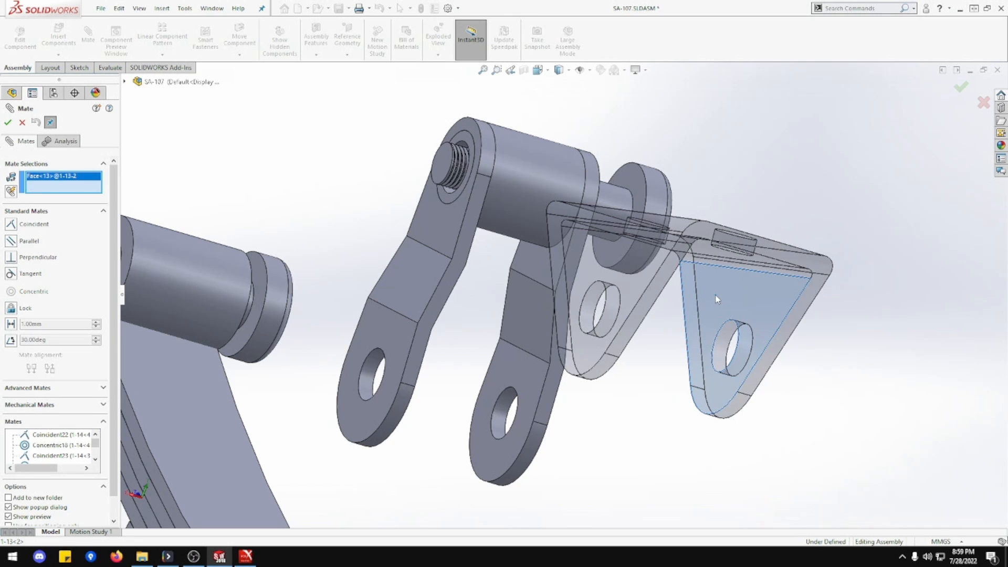
click(762, 309)
click(726, 343)
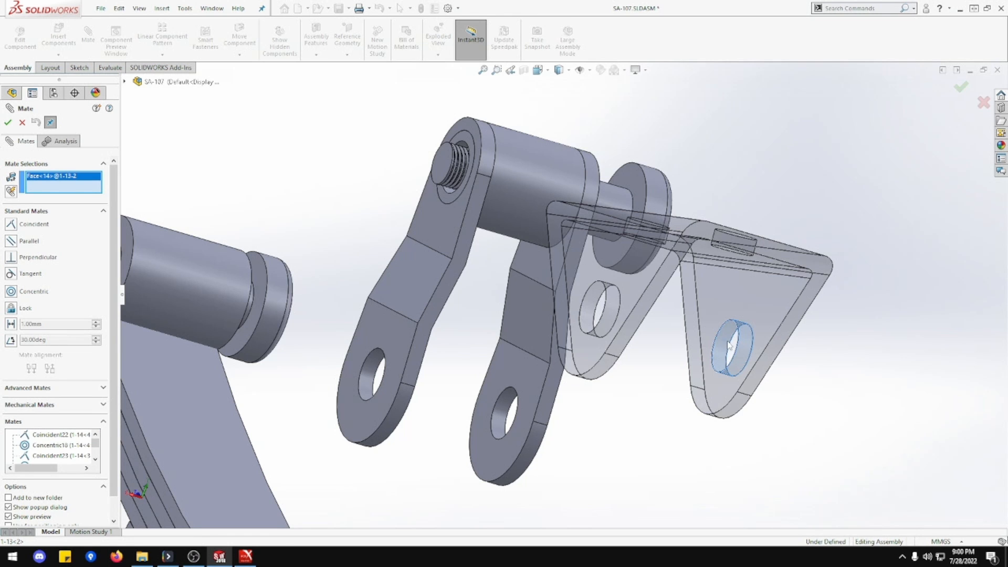
middle_drag(723, 345, 672, 339)
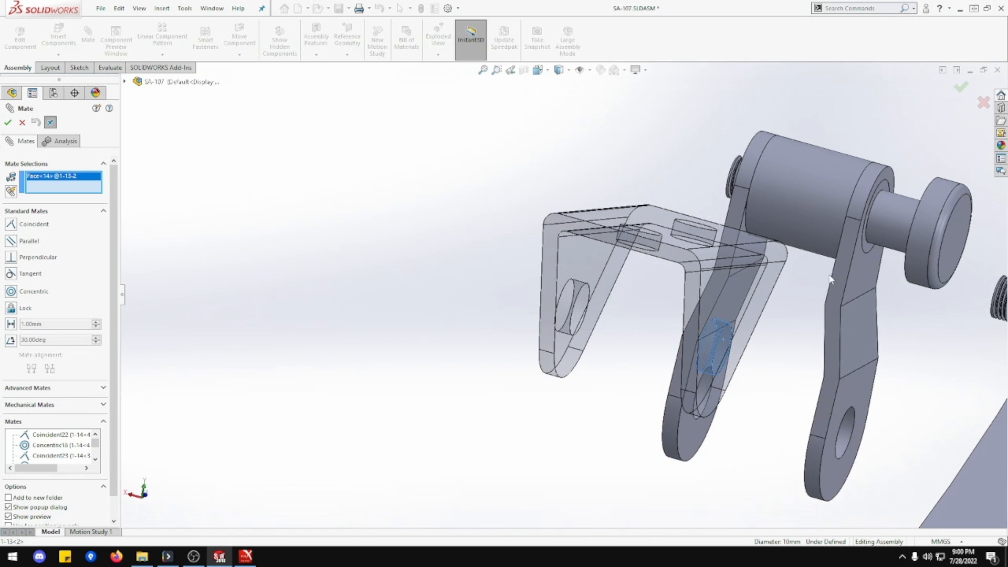
click(880, 222)
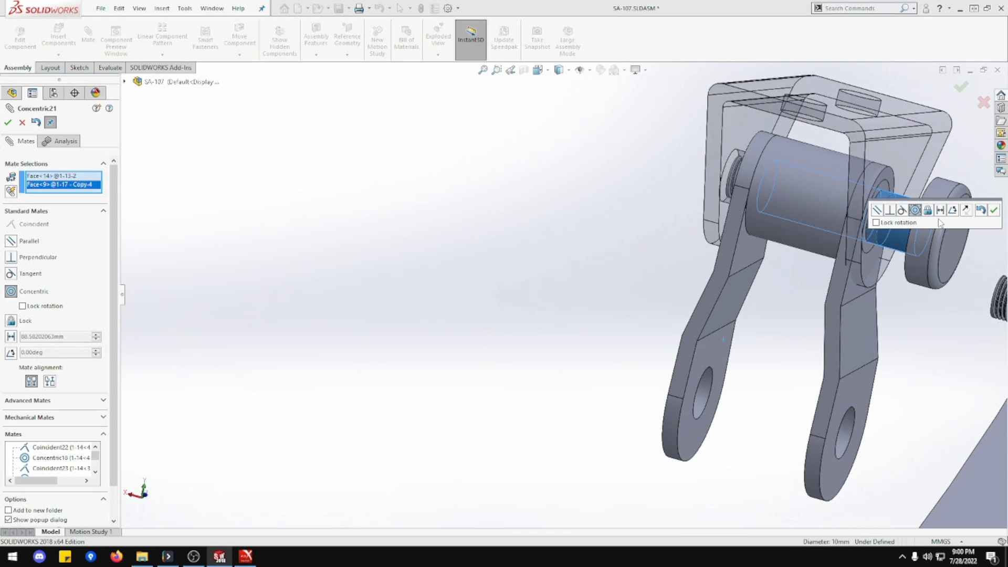
click(994, 210)
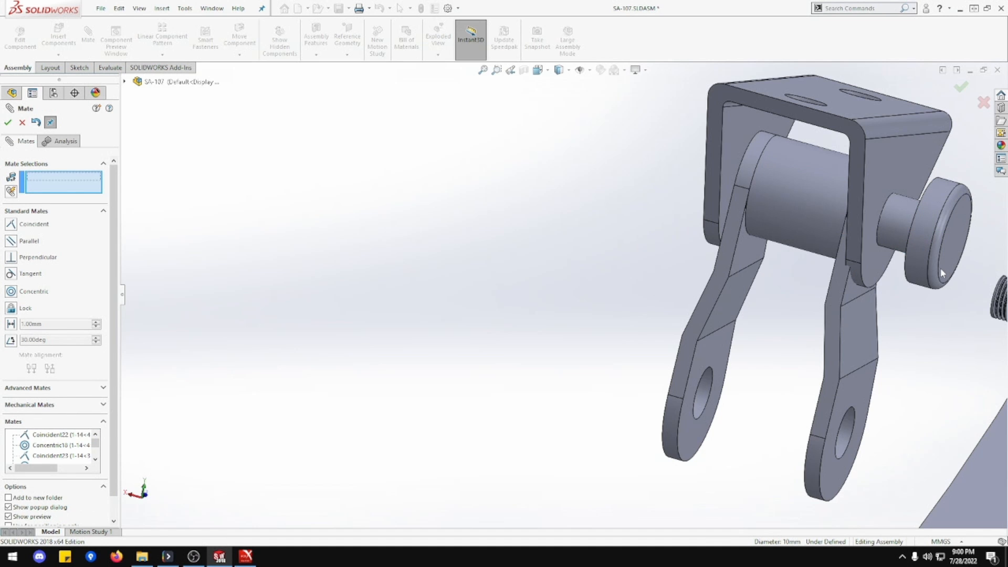
Add a coincident mate between the outer side face of hanger 1-13 and the inner face of the 1-17 pin head.
drag(902, 235, 939, 242)
middle_drag(892, 271, 965, 238)
click(888, 208)
click(951, 249)
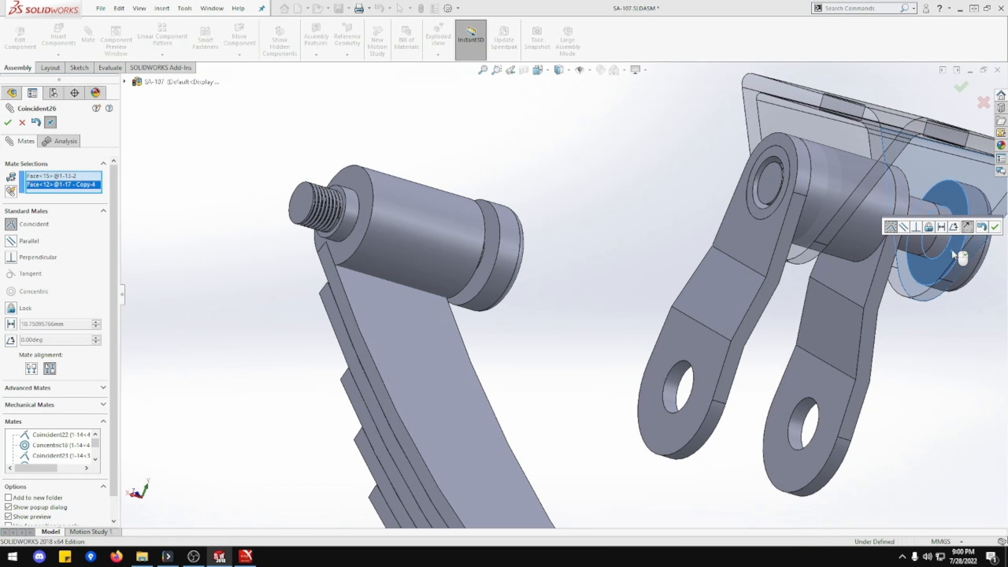
click(994, 227)
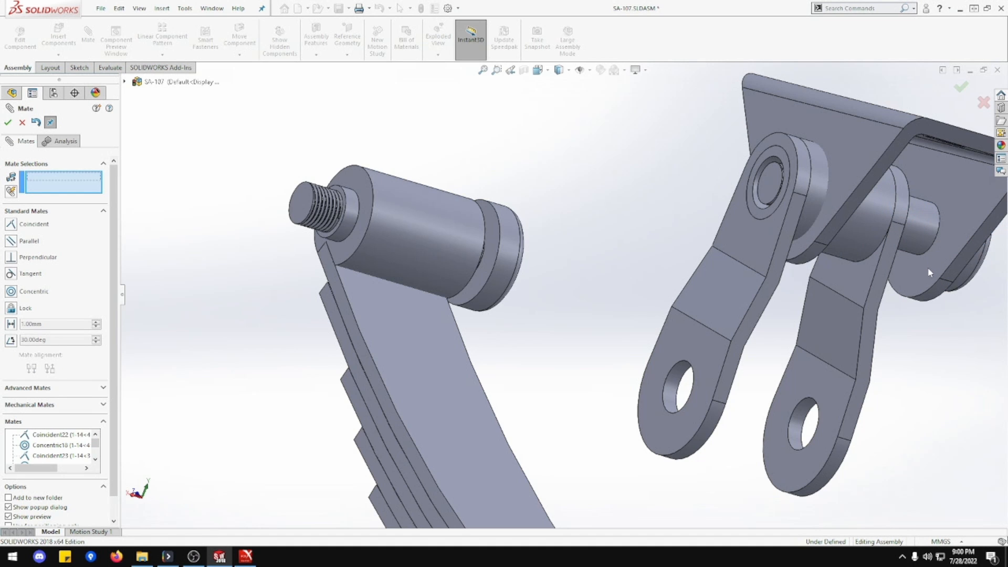
Add a coincident mate between the inner side face of hanger 1-13 and the outer face of the adjacent 1-14 link.
click(928, 270)
middle_drag(924, 271, 861, 273)
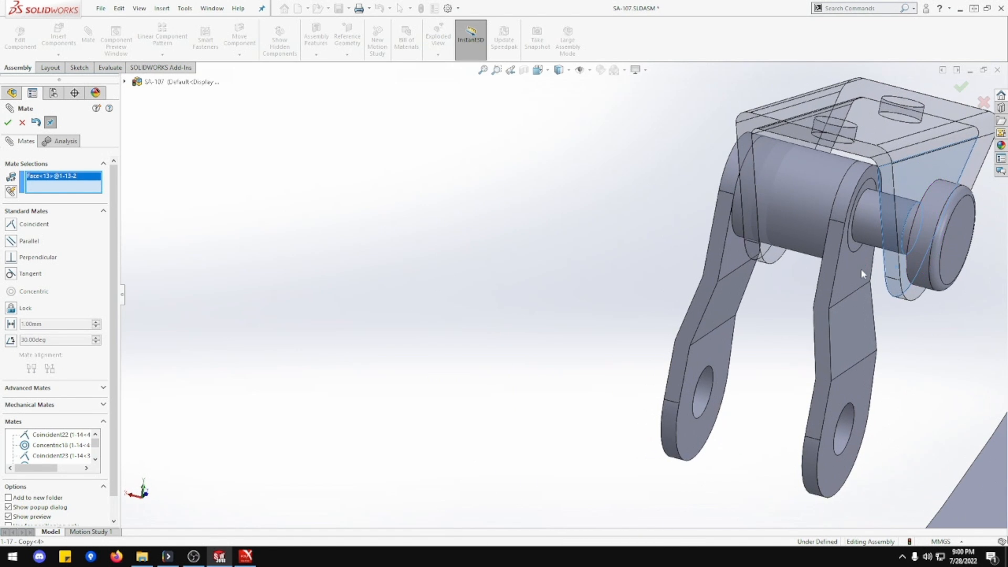
click(851, 272)
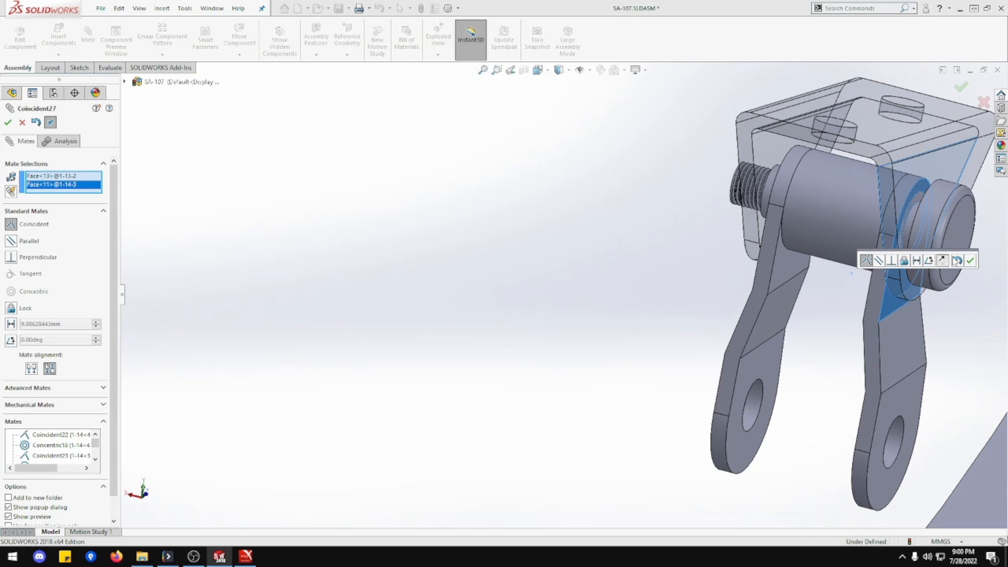
click(971, 260)
Add a concentric mate between the 1-14 link's lower hole and the shank of the 1-17 pin in the spring's lower eye.
scroll(858, 279, up, 5)
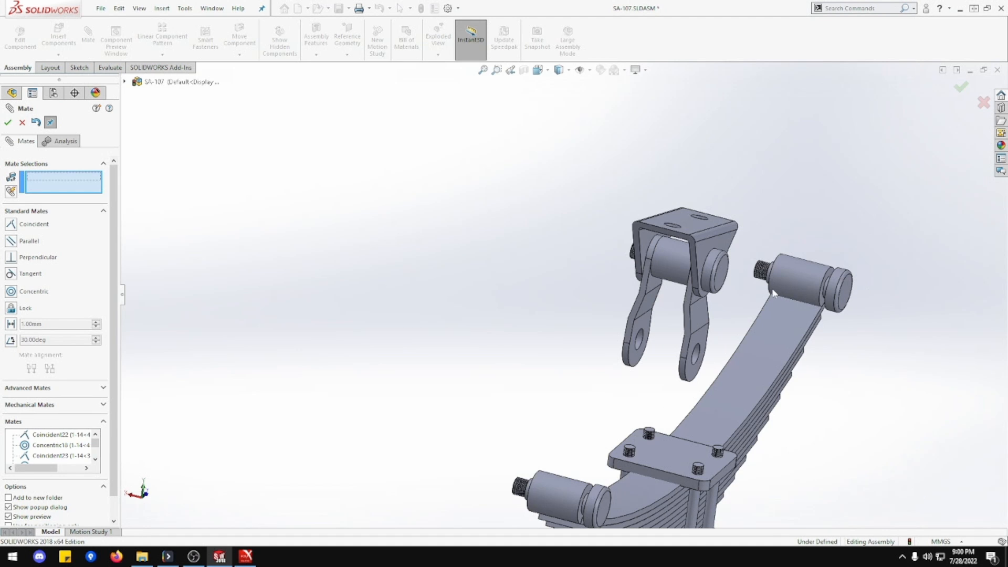
middle_drag(857, 279, 713, 282)
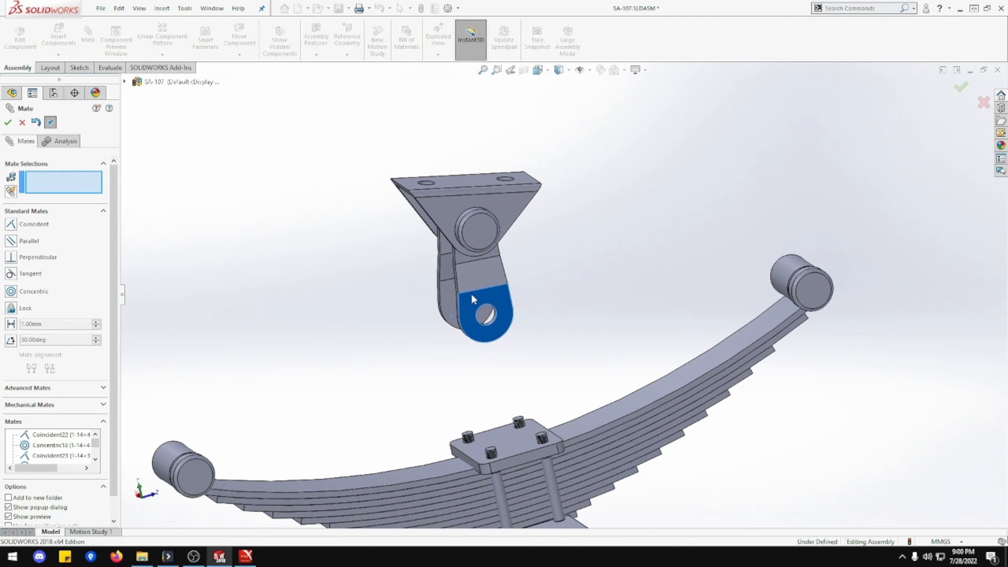
scroll(431, 334, up, 3)
scroll(417, 352, down, 3)
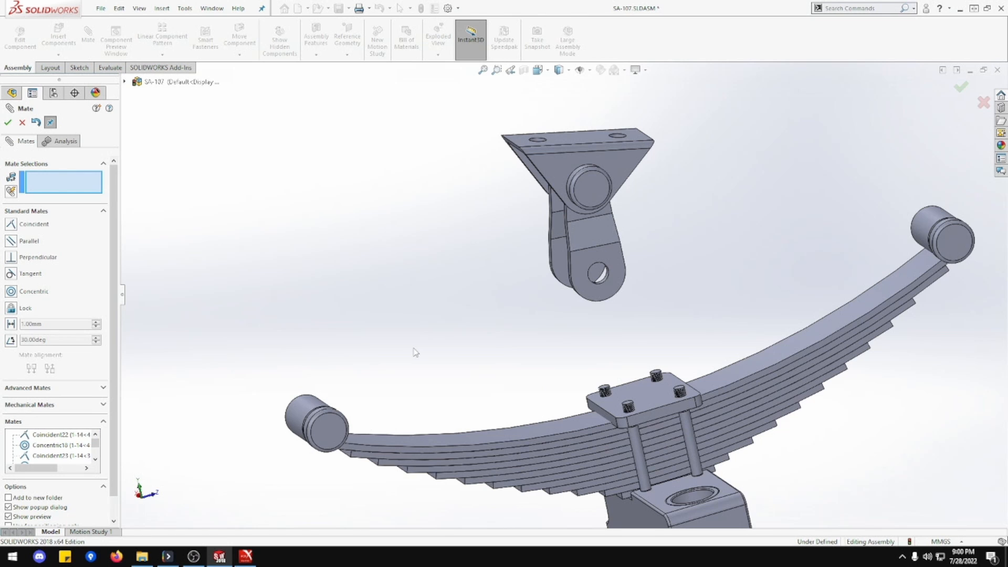
scroll(576, 303, down, 3)
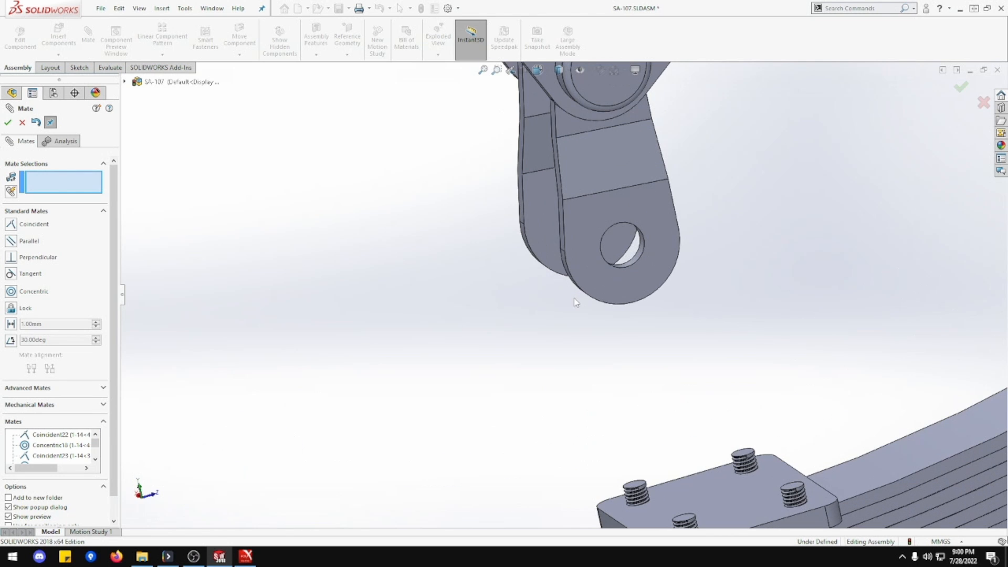
click(632, 260)
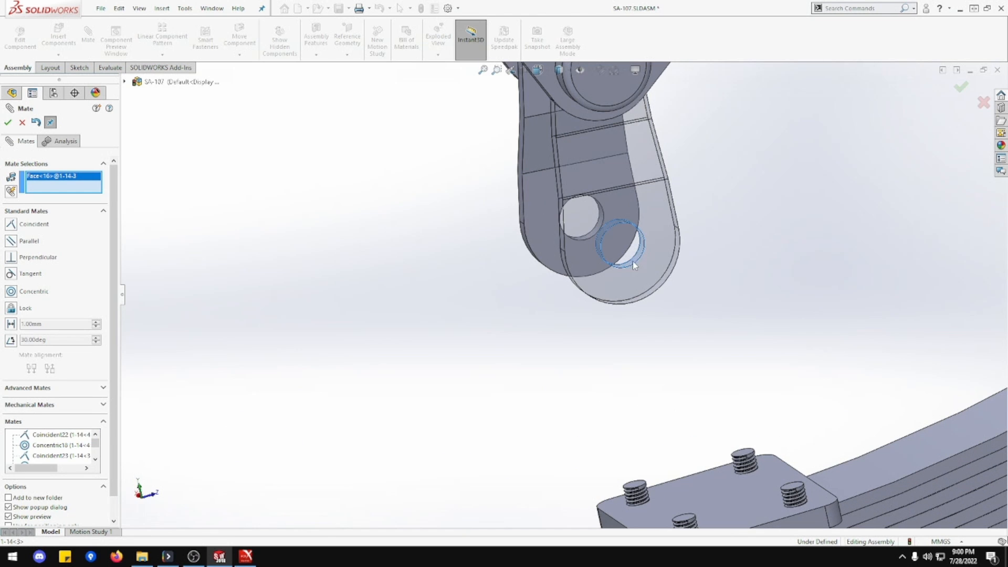
scroll(515, 340, up, 5)
middle_drag(516, 340, 559, 377)
scroll(559, 379, down, 5)
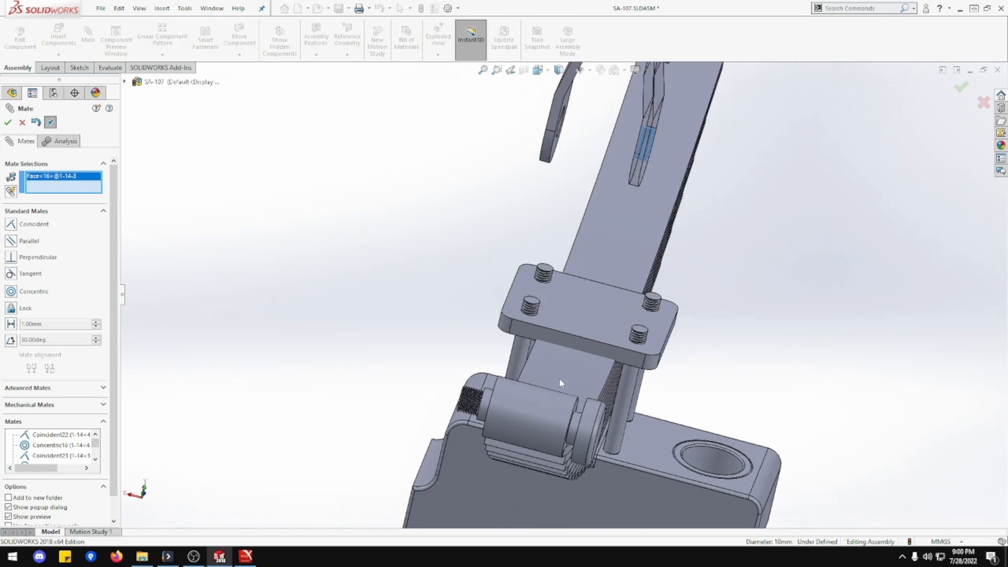
click(581, 437)
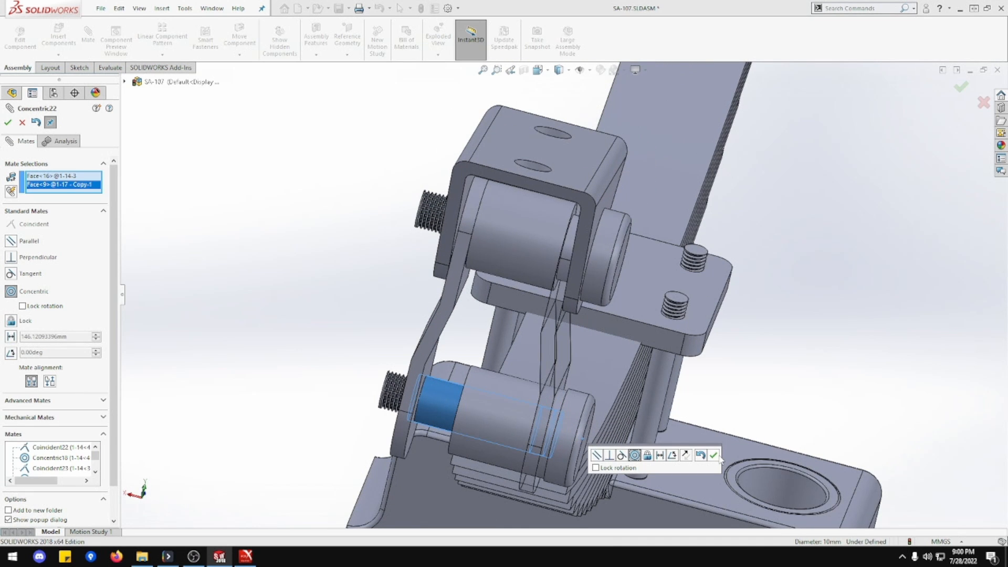
click(713, 455)
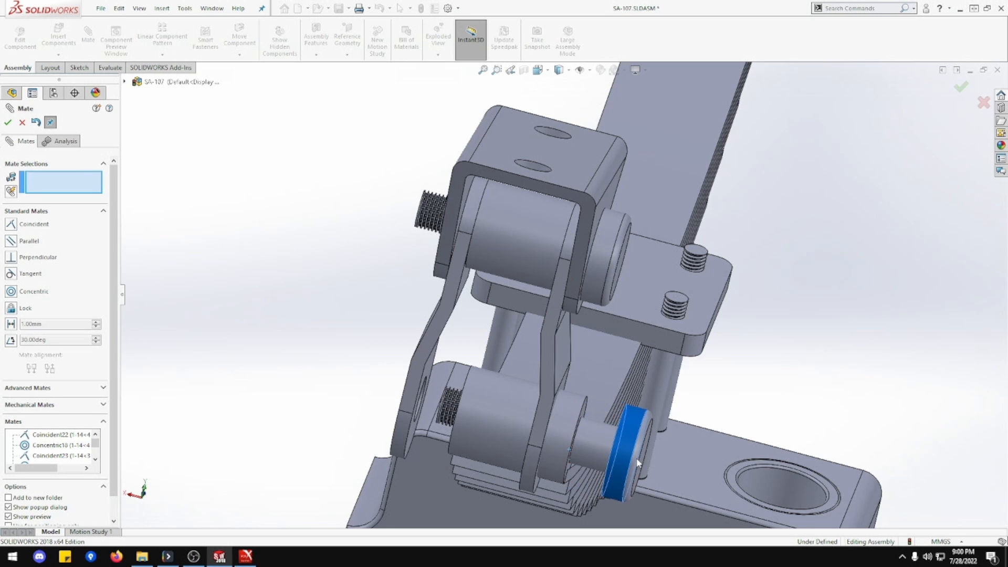
Add a coincident mate between the end face of the spring-eye bushing 1-16 and the inner face of the 1-14 link.
scroll(601, 464, up, 3)
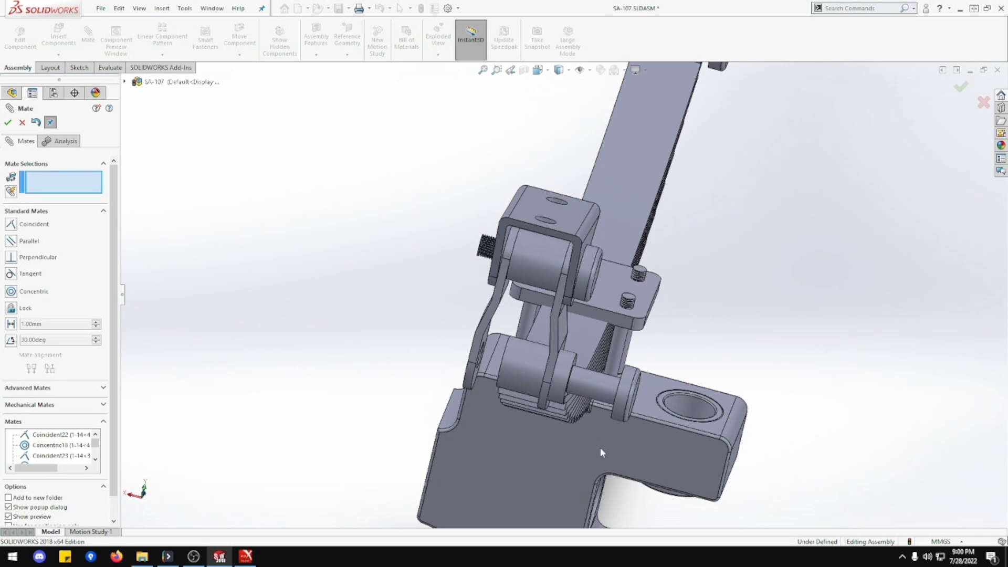
scroll(600, 447, down, 2)
middle_drag(568, 368, 536, 361)
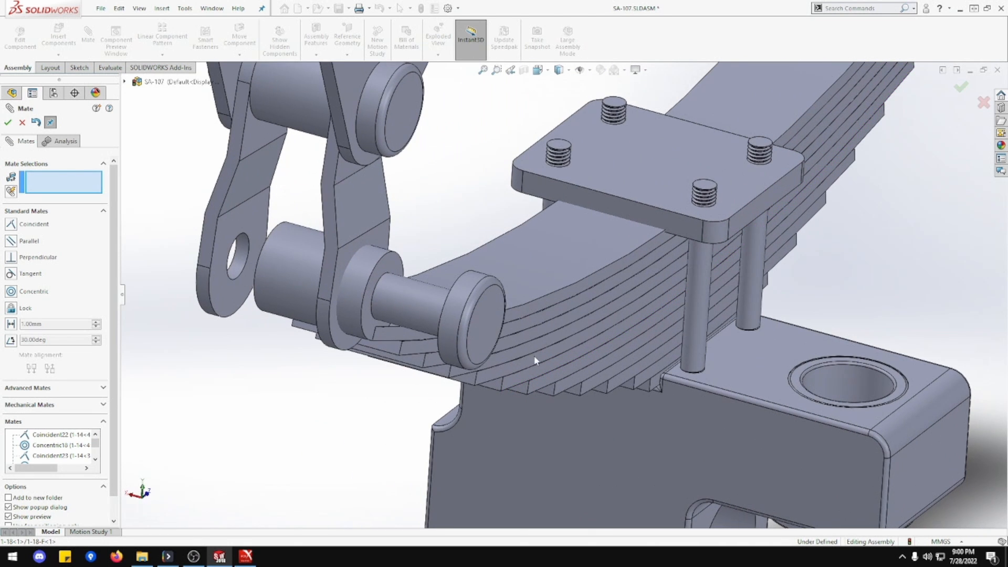
click(367, 319)
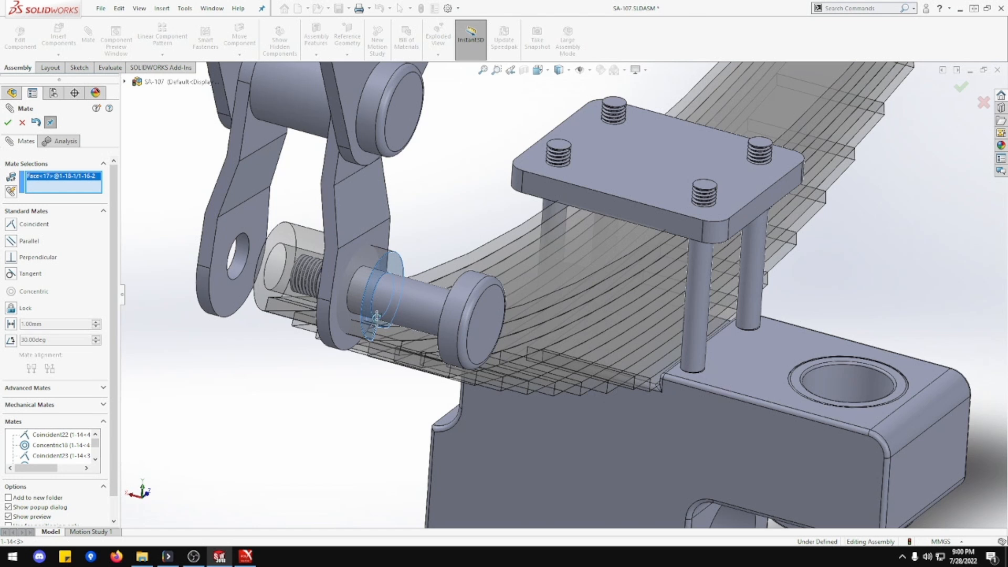
middle_drag(367, 319, 381, 308)
click(381, 272)
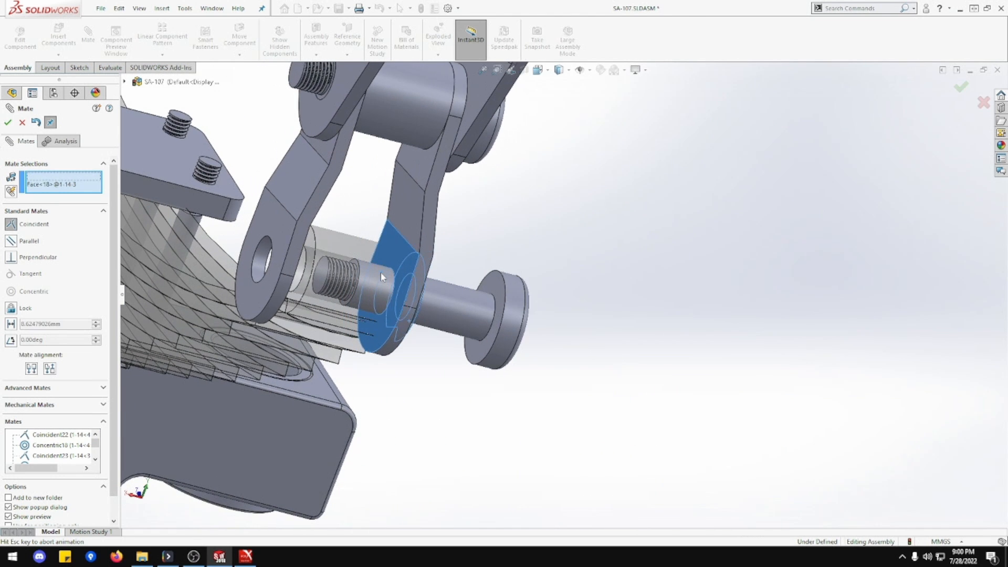
click(373, 250)
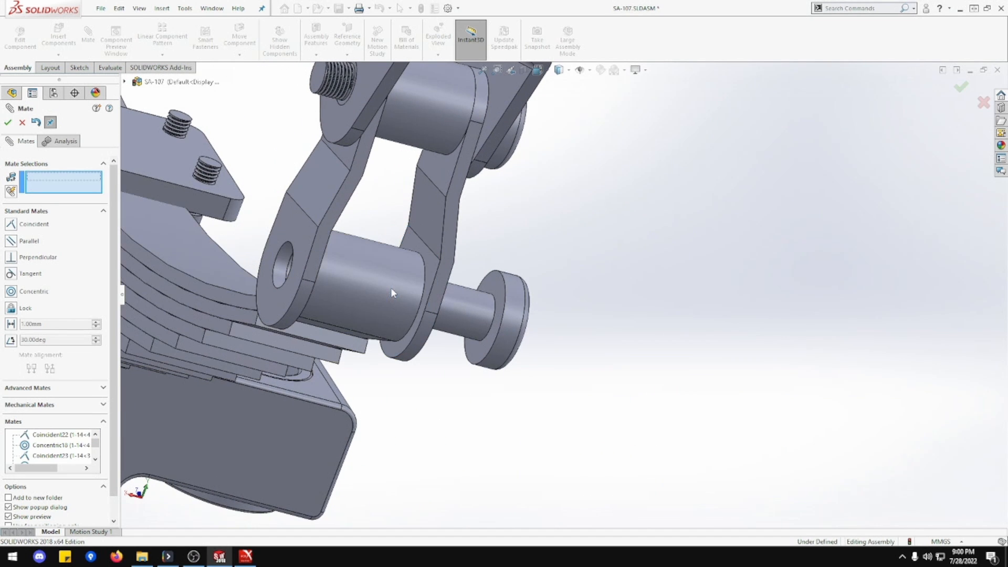
Add a coincident mate between the lower 1-17 pin head's inner face and the outer face of the 1-14 link.
click(490, 342)
middle_drag(490, 341, 413, 343)
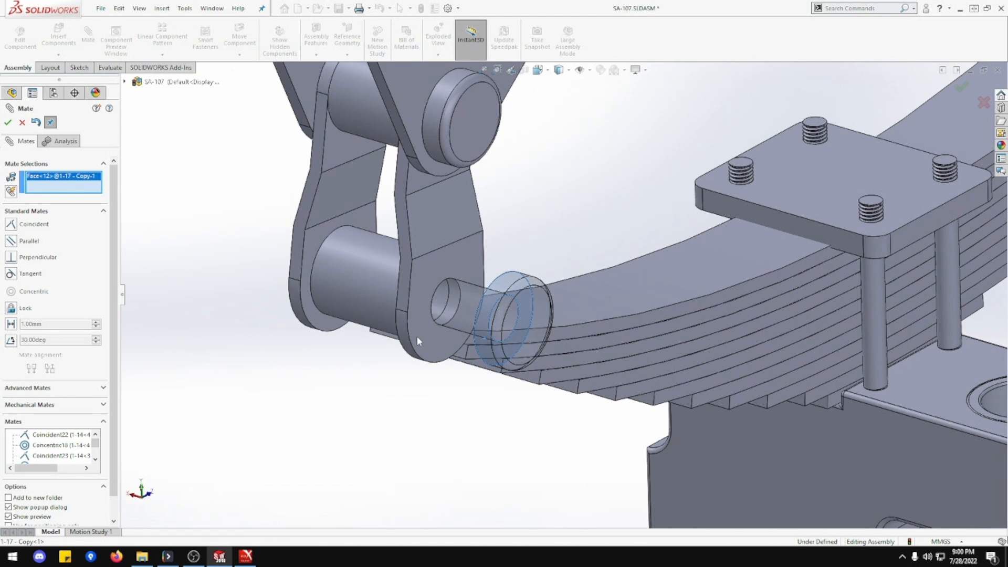
click(417, 336)
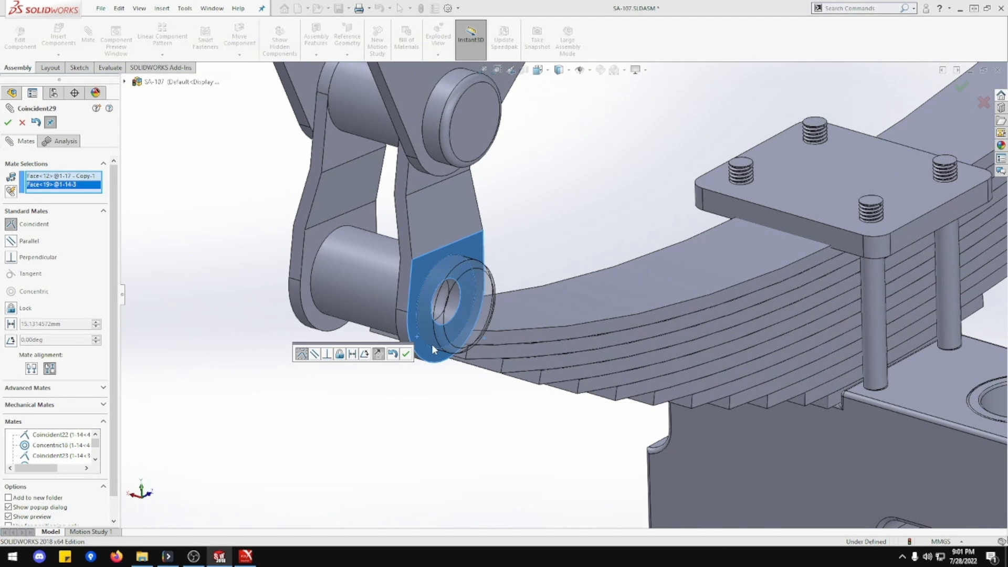
click(406, 354)
Finish mating and swing hanger 1-13 around its pin to test the shackle's motion.
scroll(474, 314, up, 5)
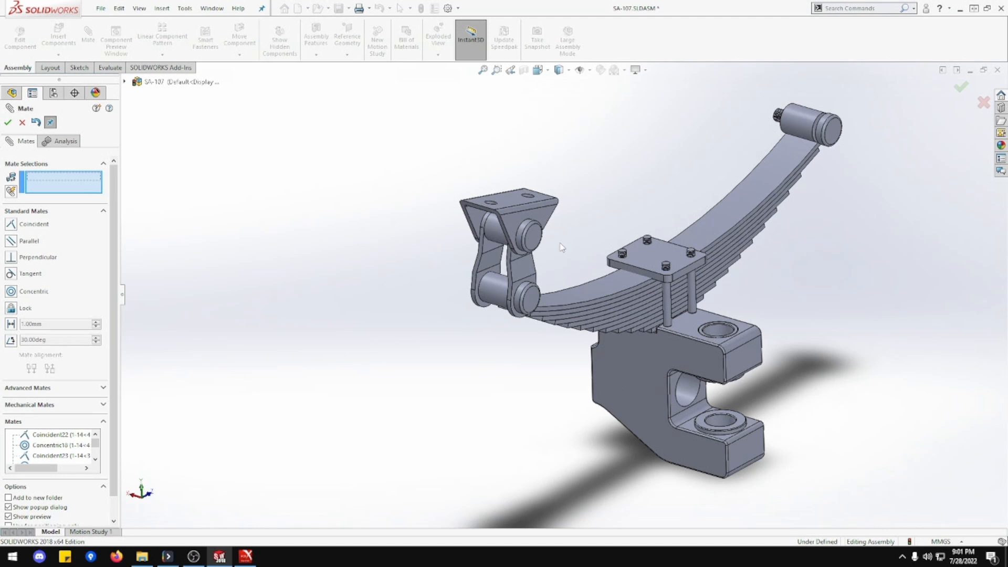
click(7, 122)
drag(543, 219, 567, 179)
scroll(666, 189, up, 2)
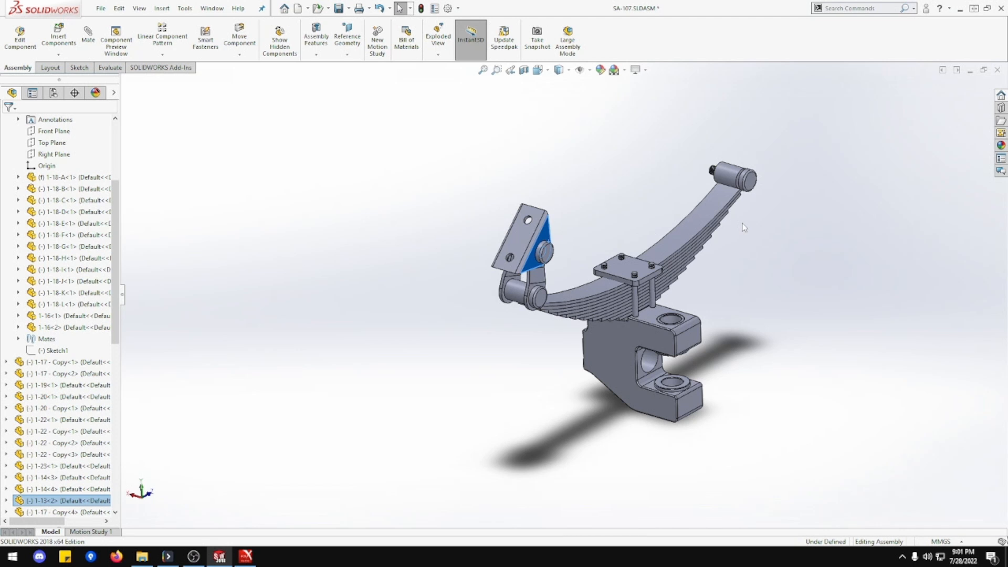
middle_drag(738, 232, 659, 221)
click(654, 227)
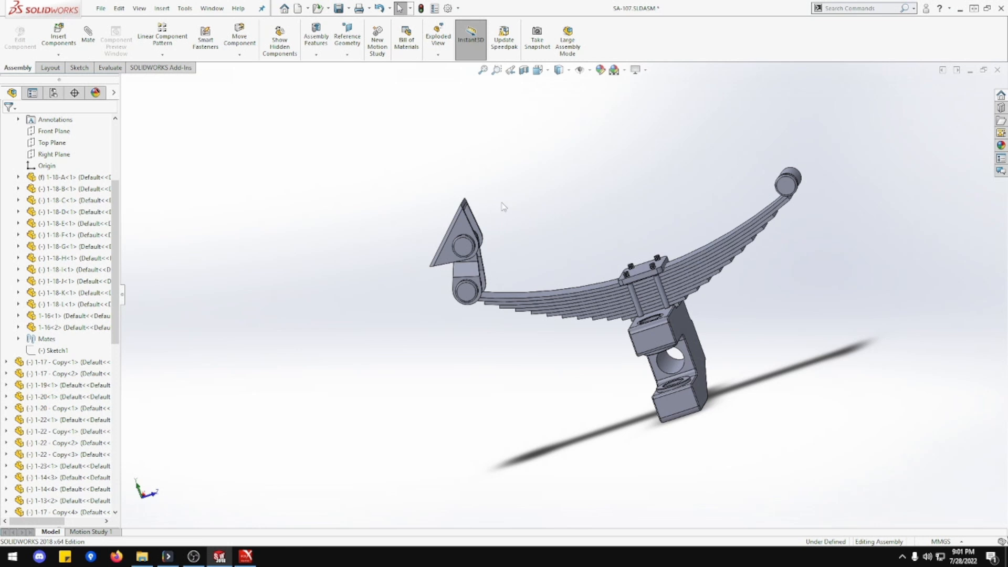
Insert part 1-12 from the YT Series 001 folder and place it beside the spring's free upper eye.
click(59, 47)
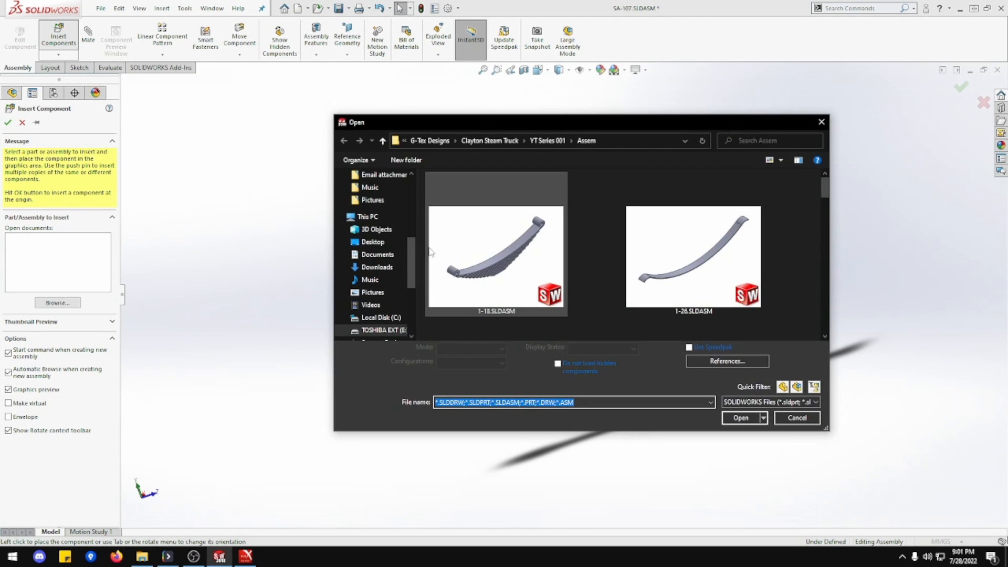
click(547, 141)
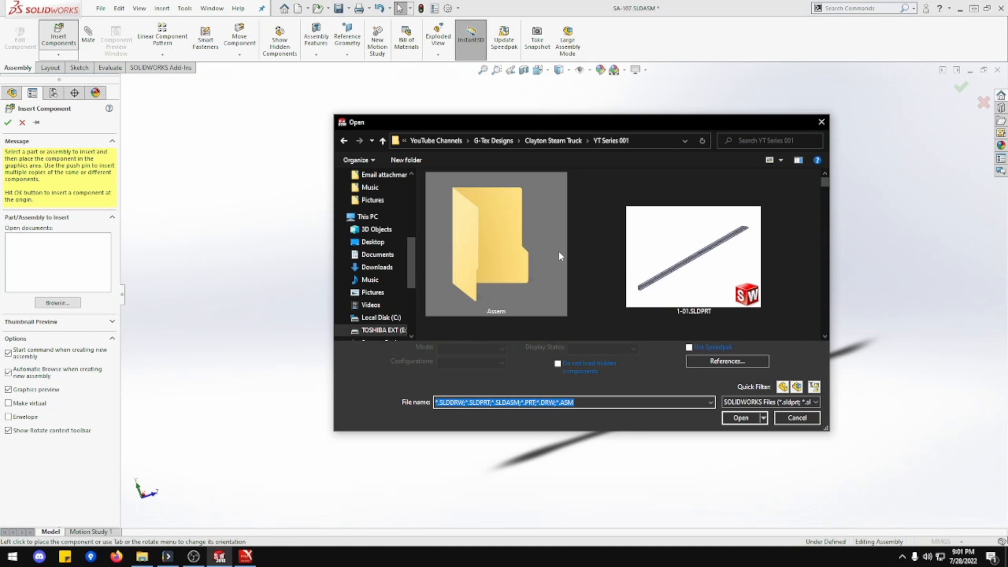
scroll(592, 253, down, 5)
scroll(593, 253, up, 3)
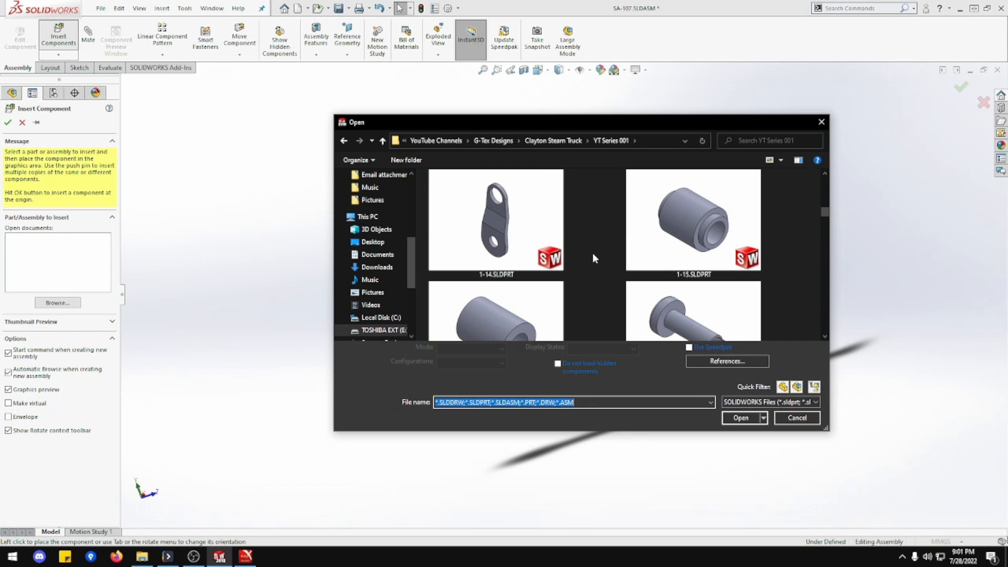
scroll(592, 253, down, 1)
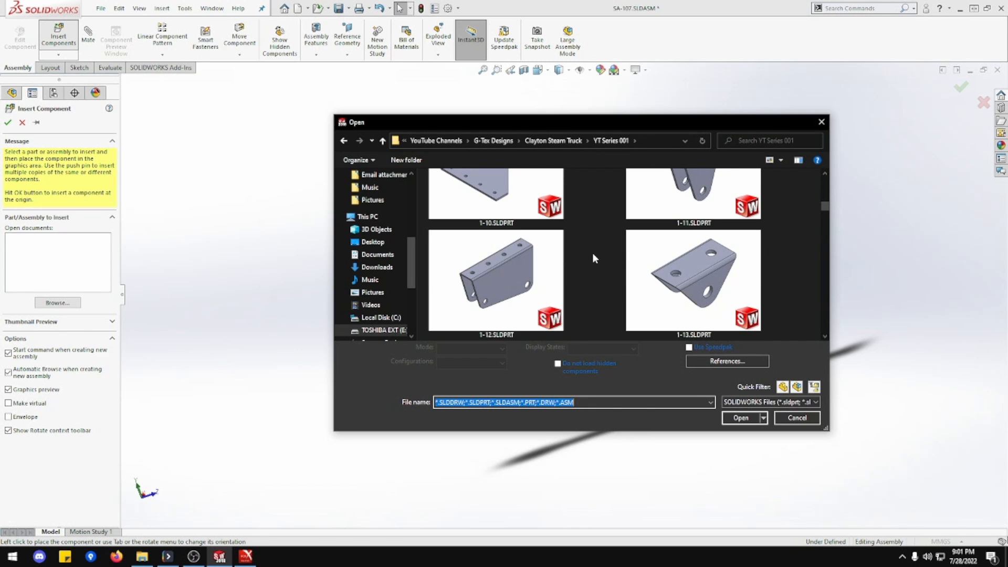
double_click(488, 279)
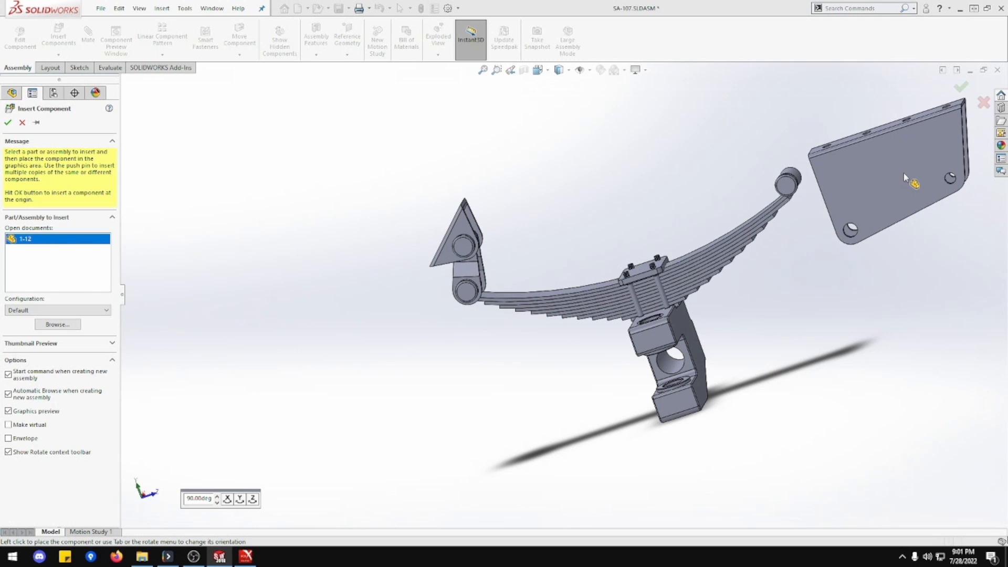
click(899, 177)
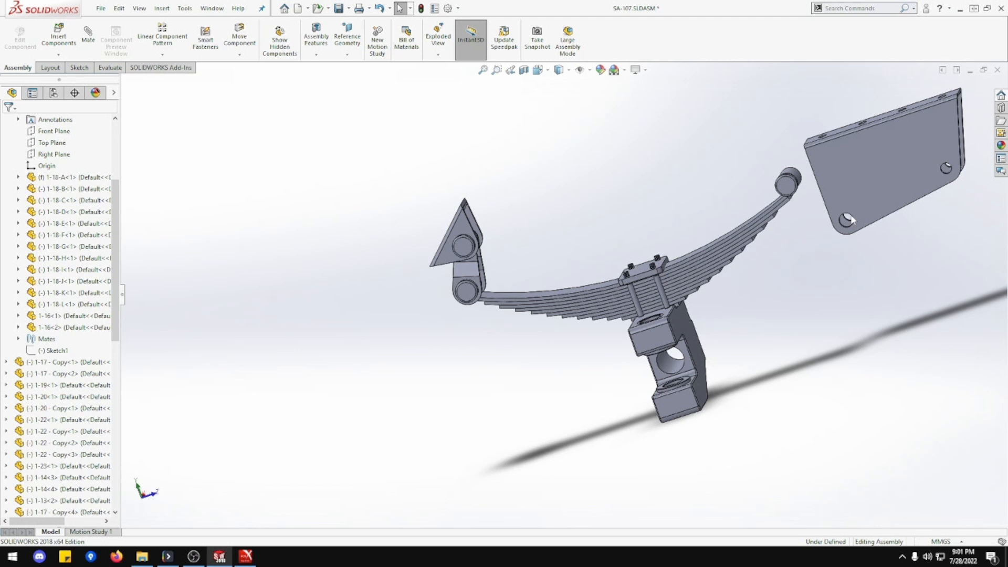
Start a concentric mate between bracket 1-12's 10 mm flange hole and the shaft of the 1-17 pin in the spring eye.
scroll(771, 205, down, 3)
scroll(762, 235, down, 2)
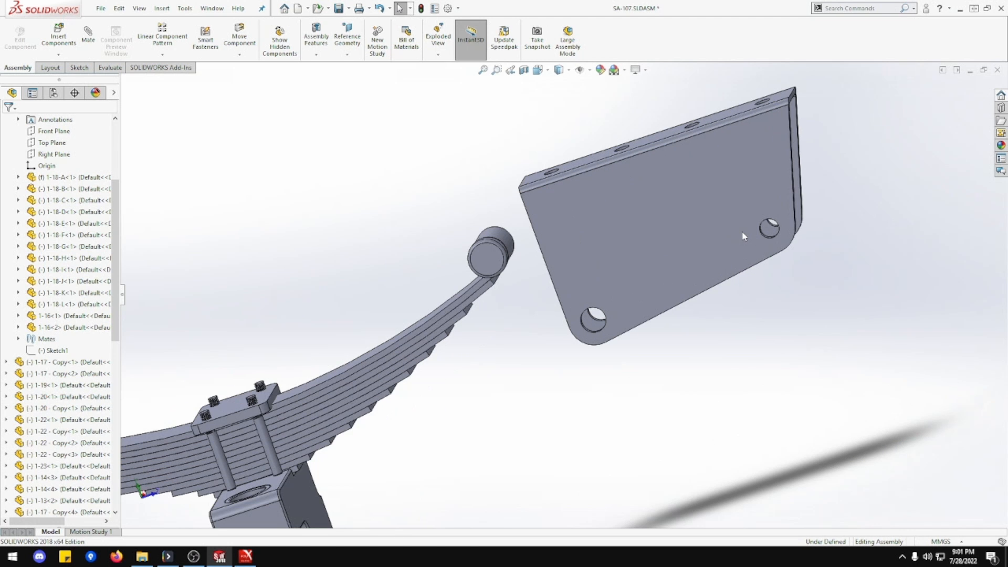
scroll(770, 229, down, 2)
middle_drag(770, 229, 745, 246)
click(746, 245)
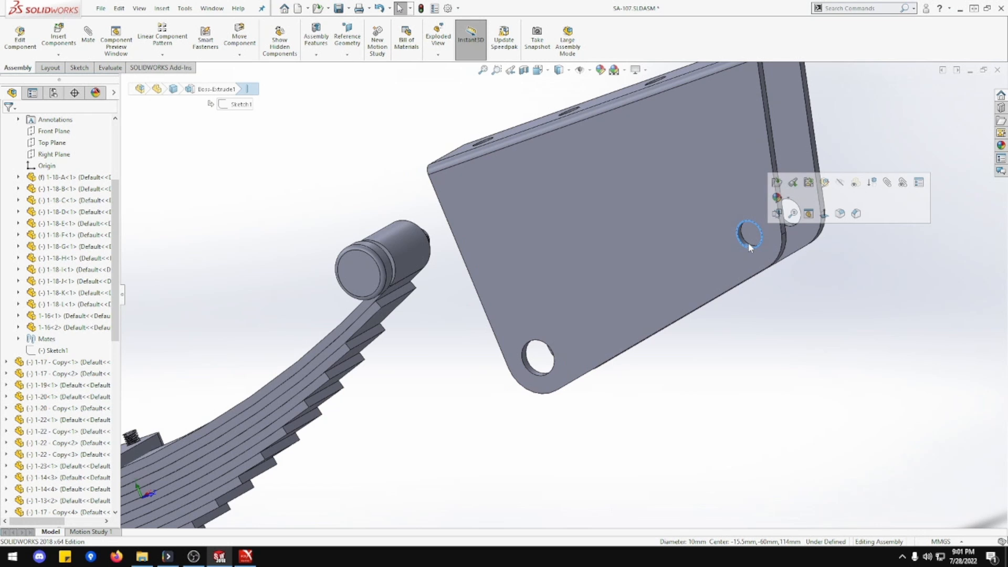
click(191, 175)
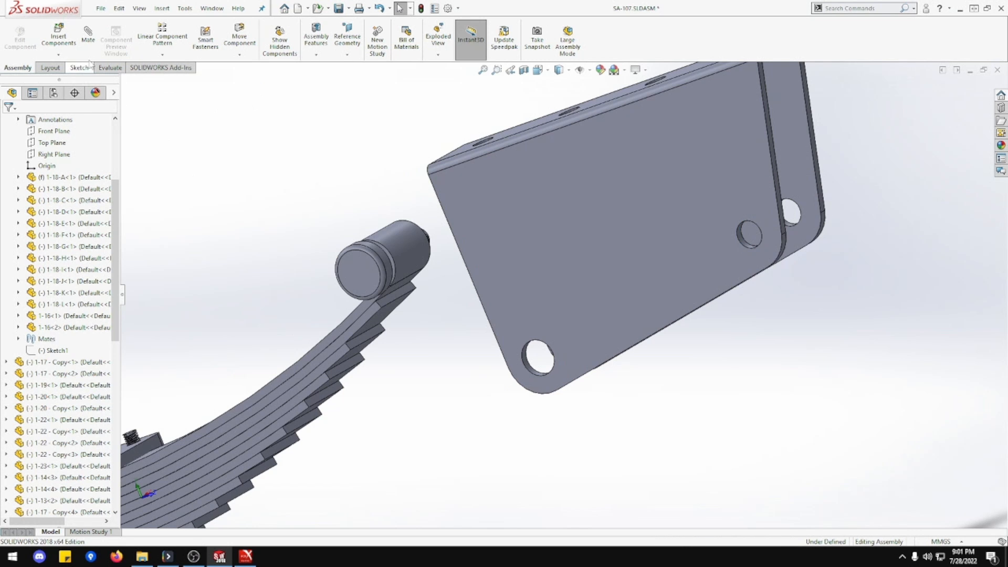
click(88, 36)
scroll(784, 227, down, 3)
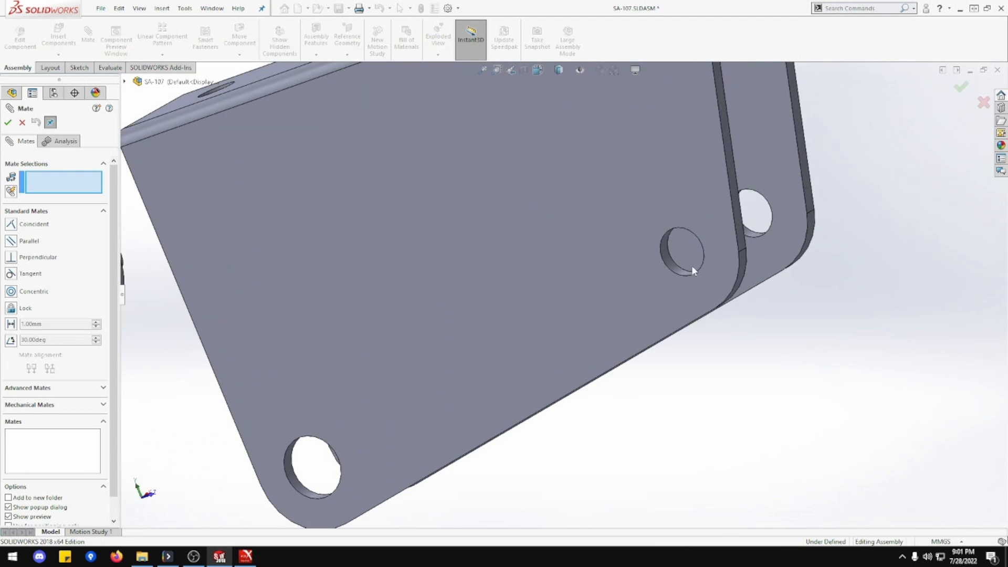
click(676, 267)
scroll(672, 273, up, 10)
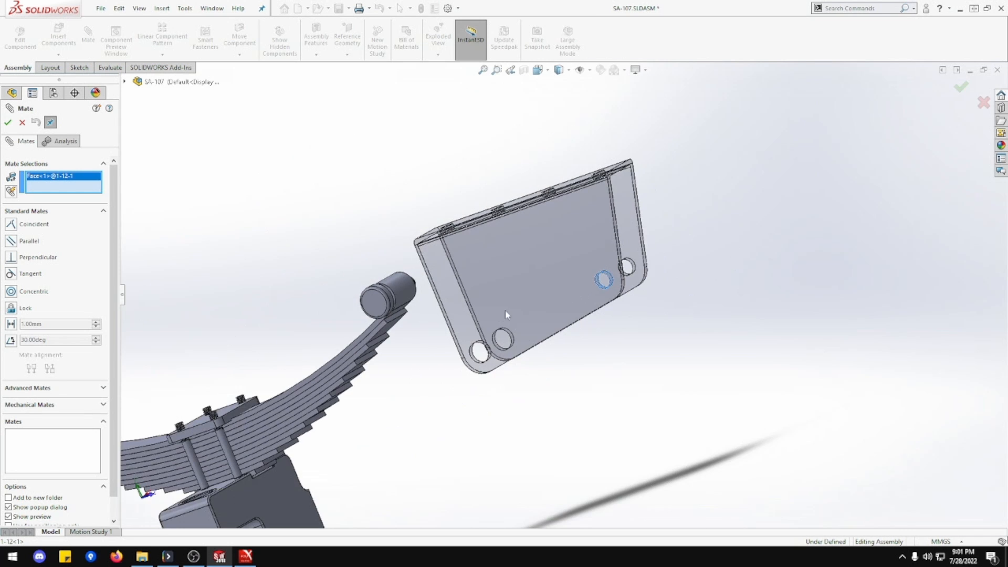
middle_drag(505, 309, 572, 312)
scroll(490, 288, down, 6)
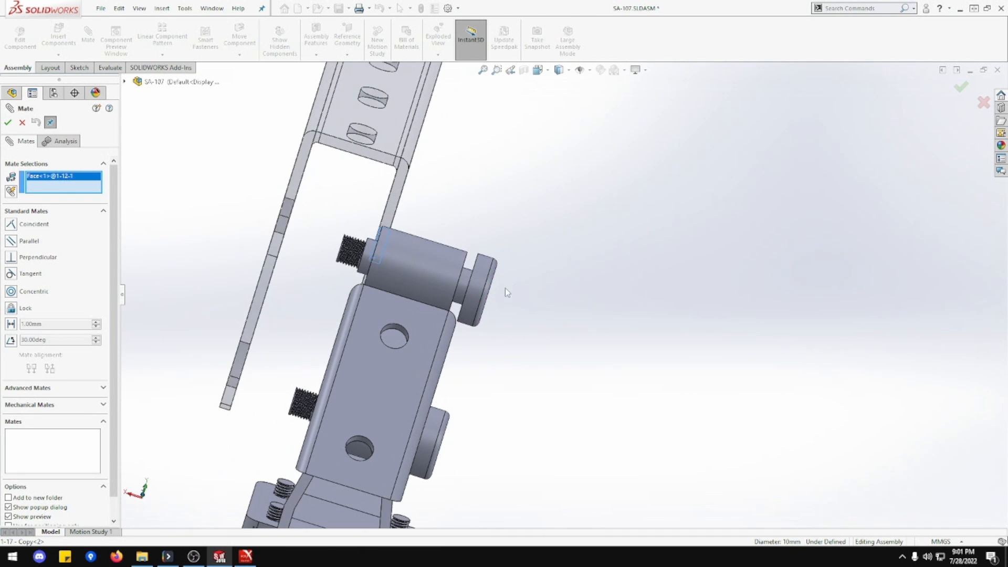
click(463, 281)
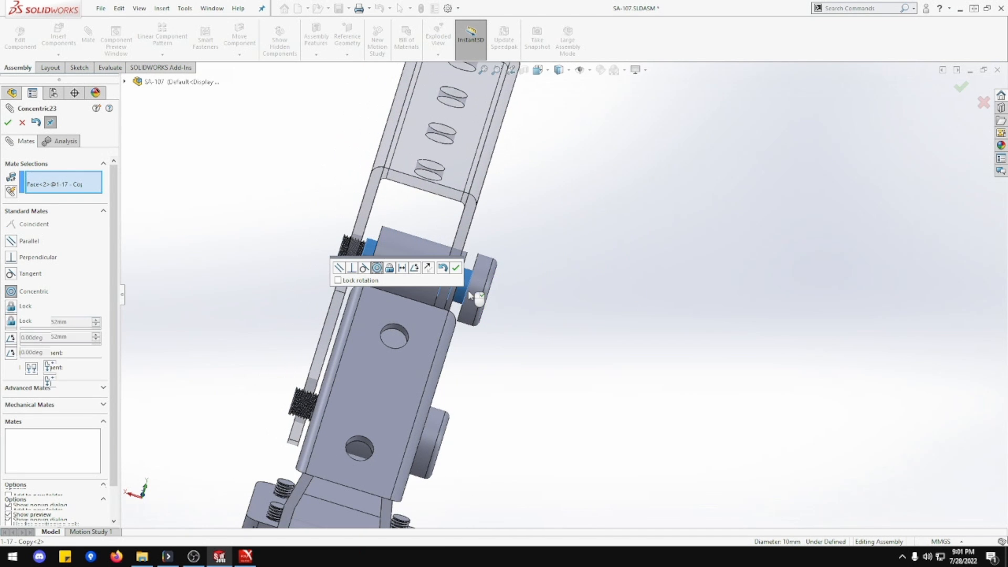
Flip the concentric mate's alignment to turn bracket 1-12 around on the pin, and accept the mate.
scroll(470, 294, down, 5)
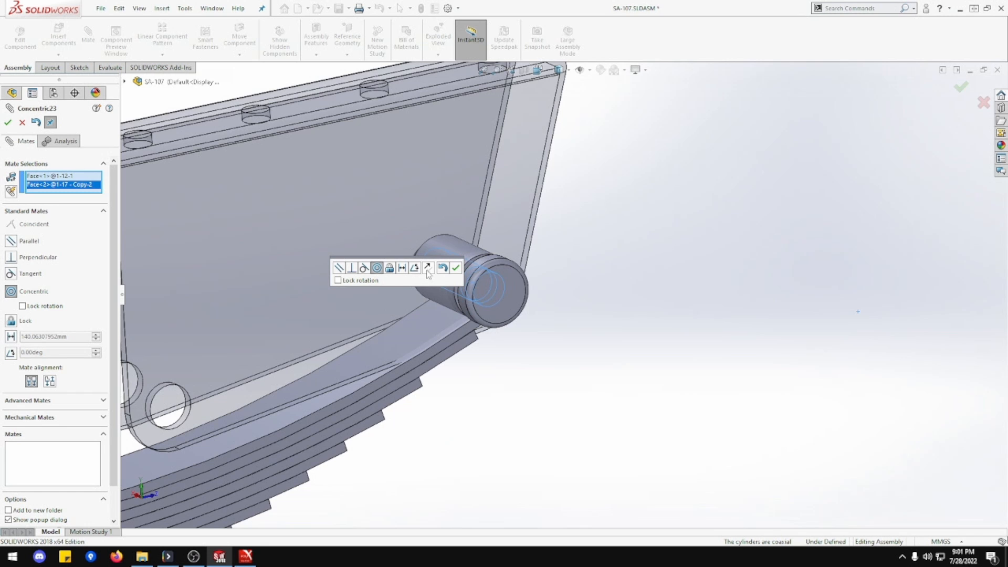
click(427, 268)
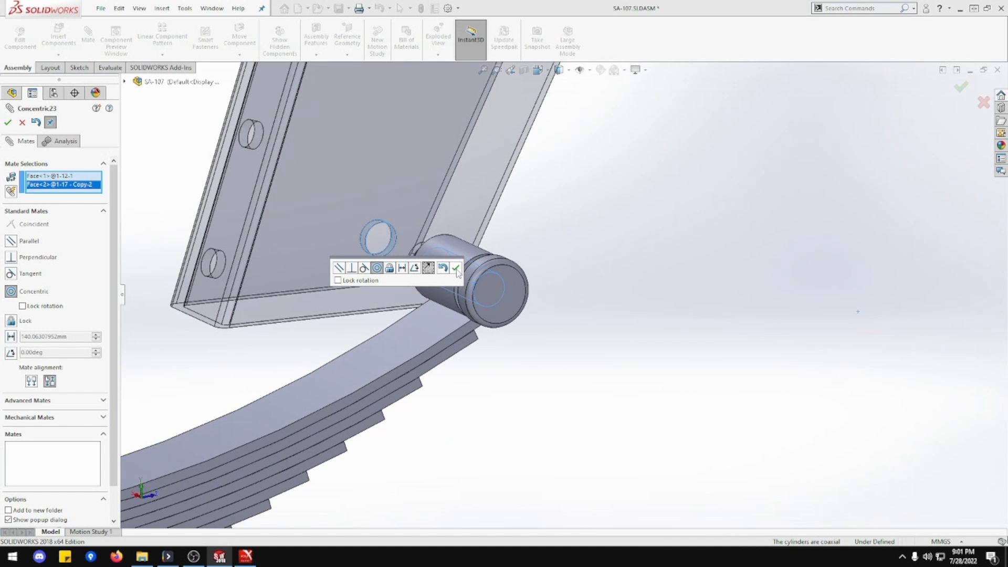
click(455, 269)
Add a coincident mate between the pin-head-side end face of bushing 1-16 and the inner flange face of bracket 1-12.
middle_drag(465, 315, 493, 307)
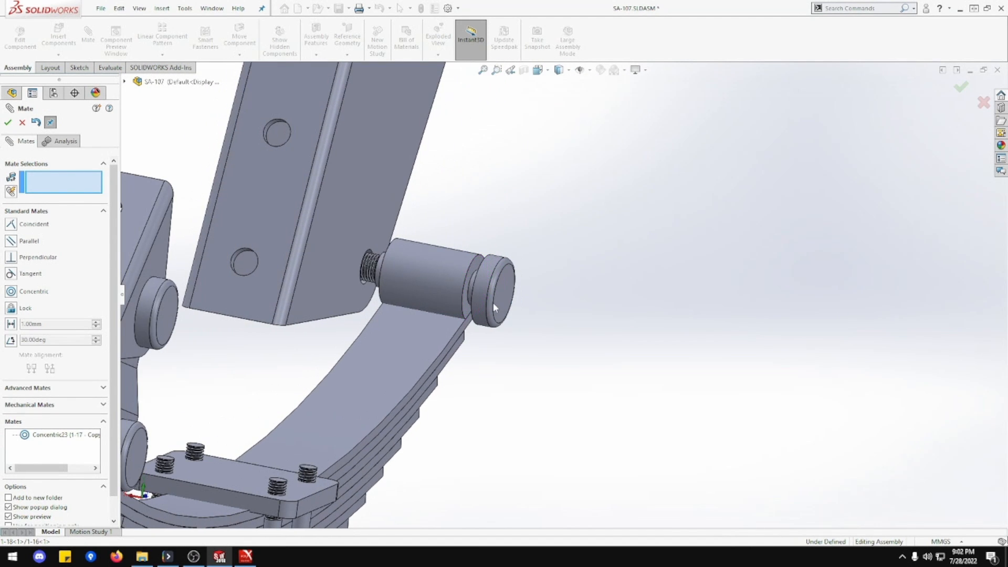
click(464, 305)
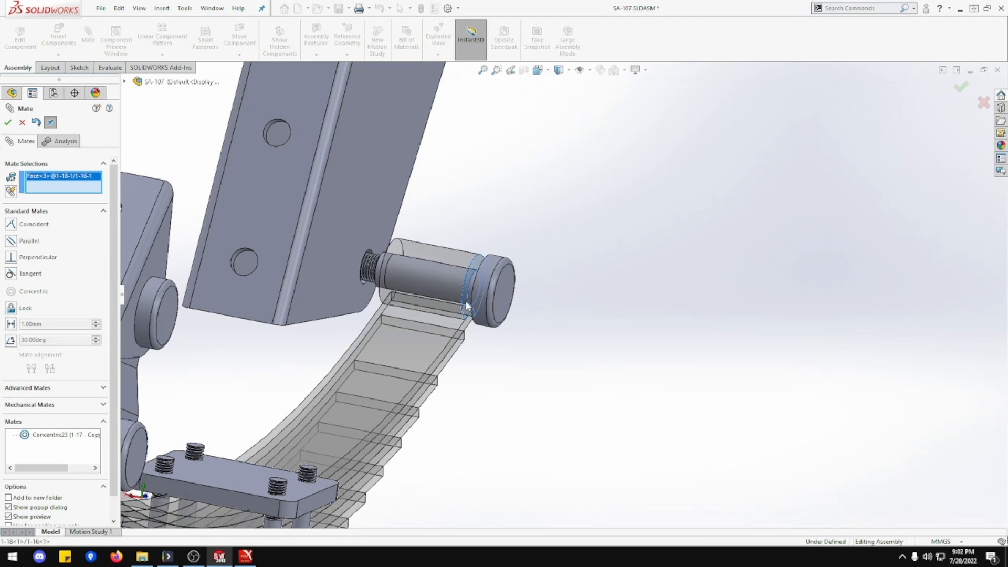
middle_drag(463, 298, 425, 290)
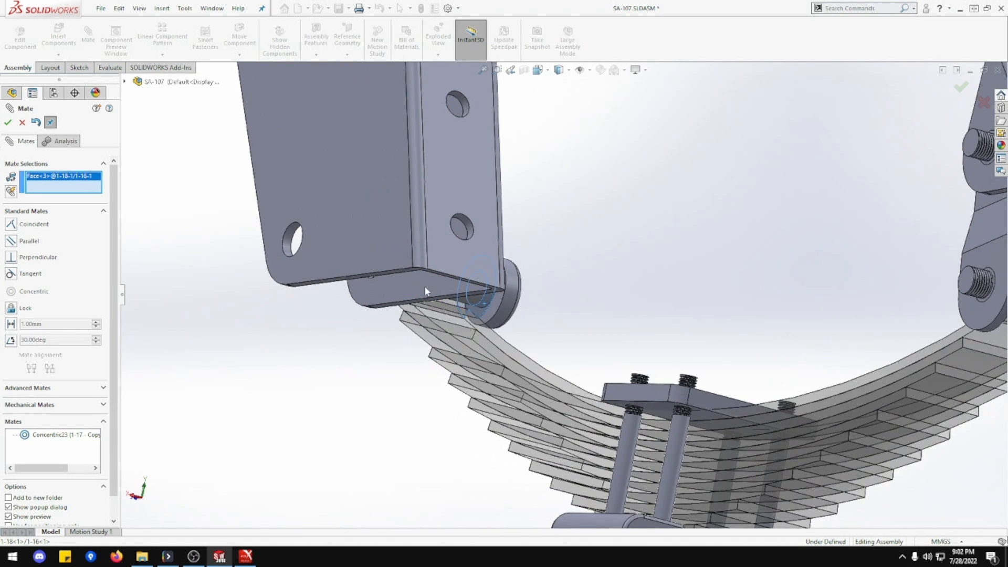
click(414, 284)
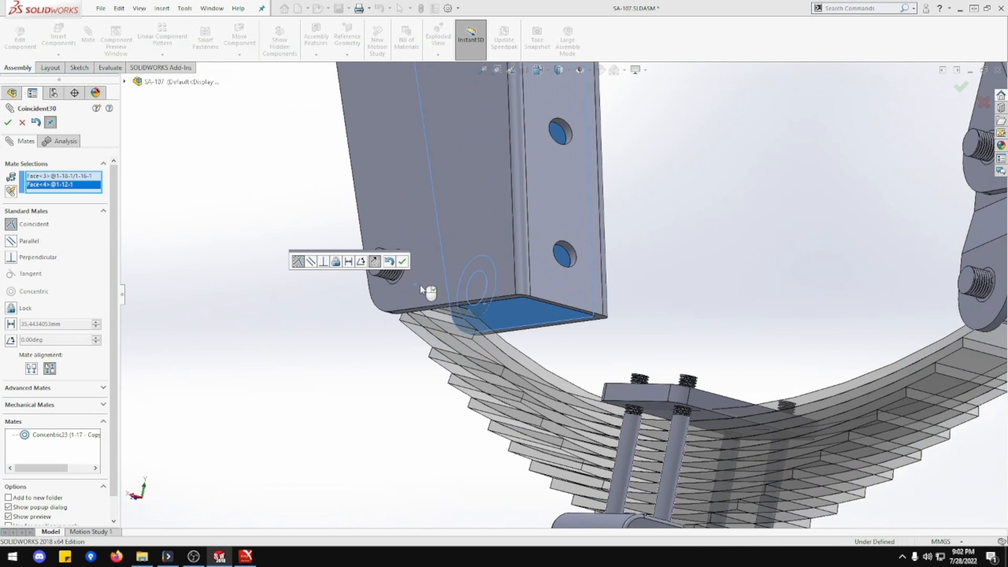
click(402, 261)
Swing bracket 1-12 outward around its pin, finish mating, and save the assembly with a rebuild.
scroll(446, 303, up, 6)
middle_drag(447, 304, 332, 313)
drag(729, 236, 814, 236)
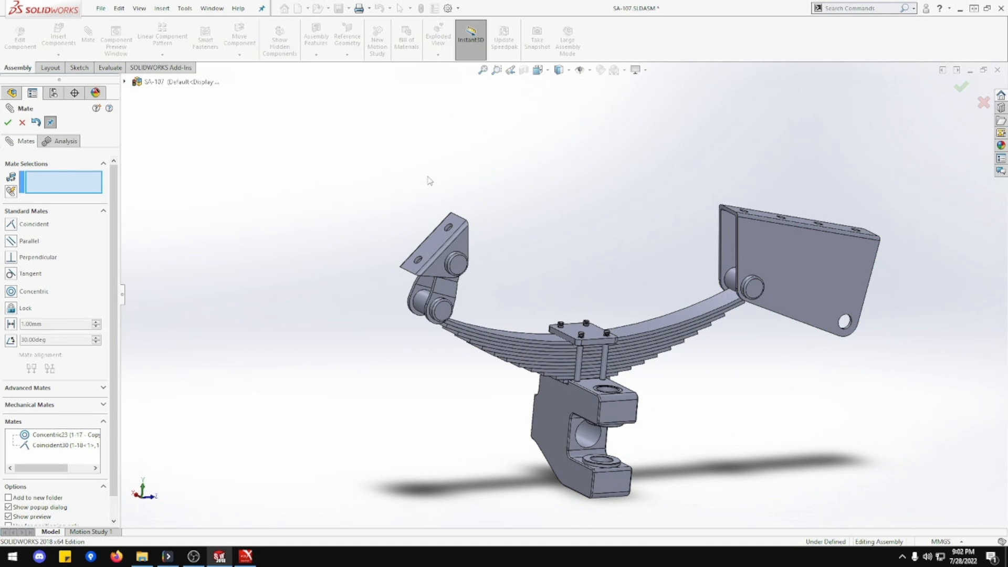
click(8, 122)
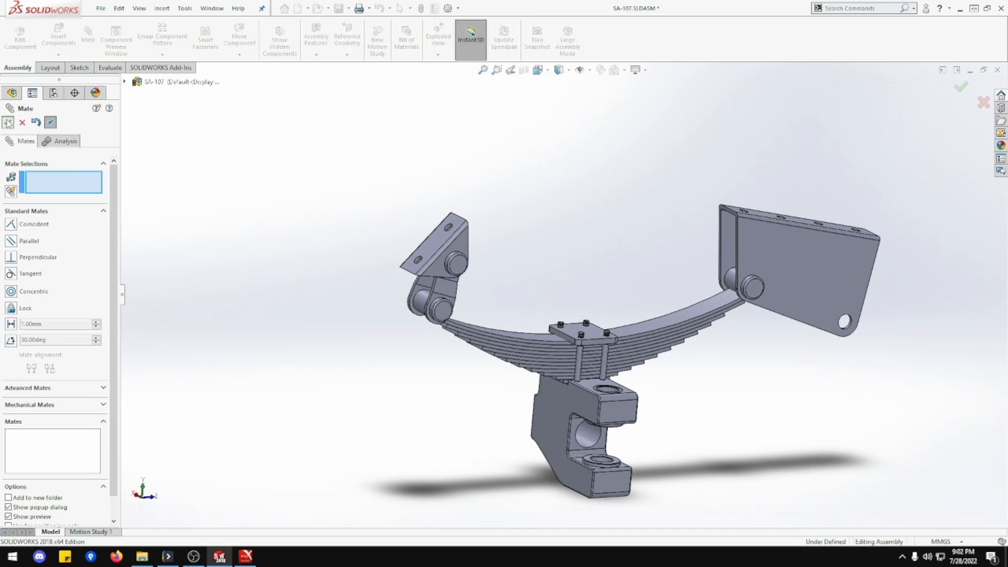
key(ctrl+s)
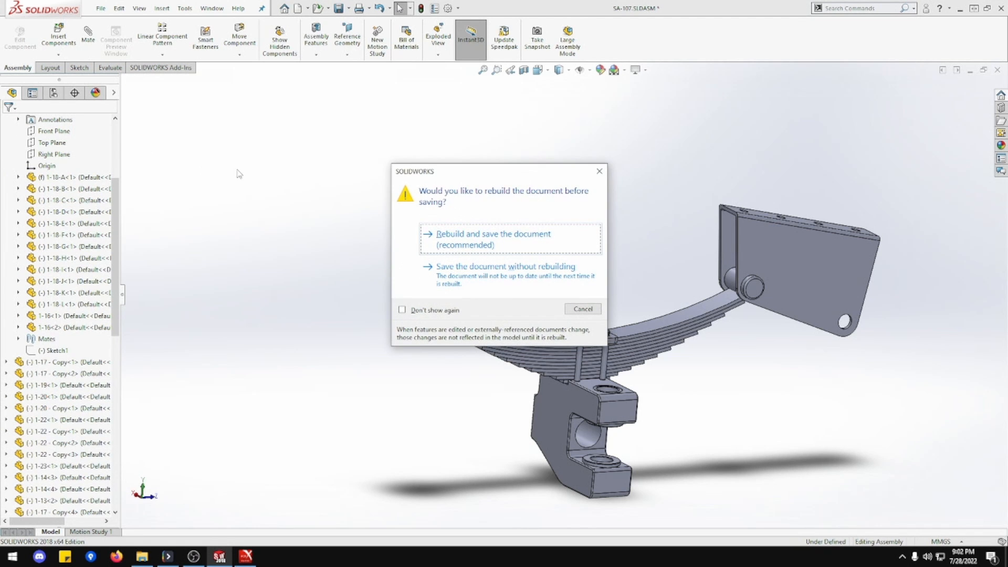
click(447, 244)
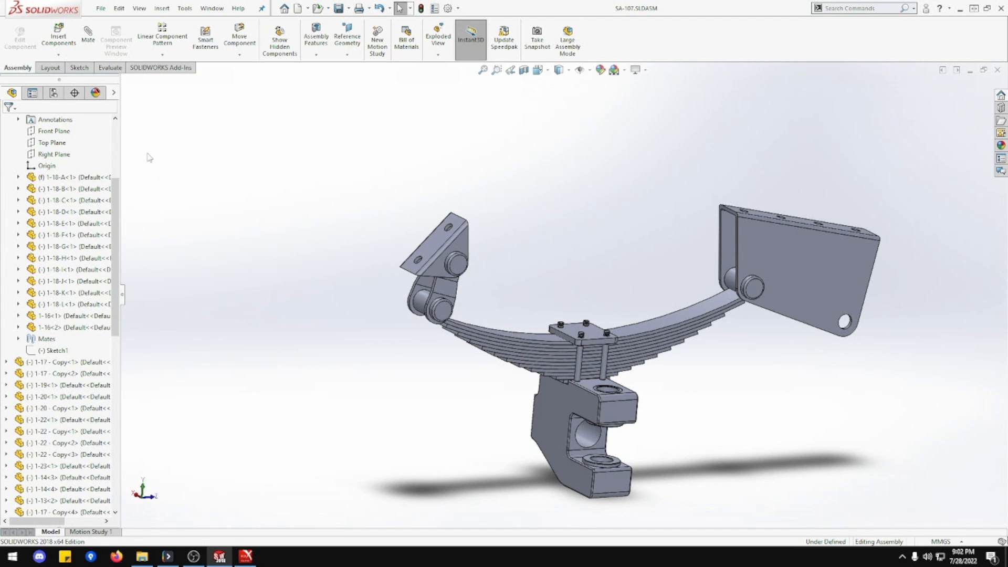
Add a 266 mm distance mate between hanger 1-13's inner mounting hole and the nearest mounting hole of bracket 1-12.
click(87, 36)
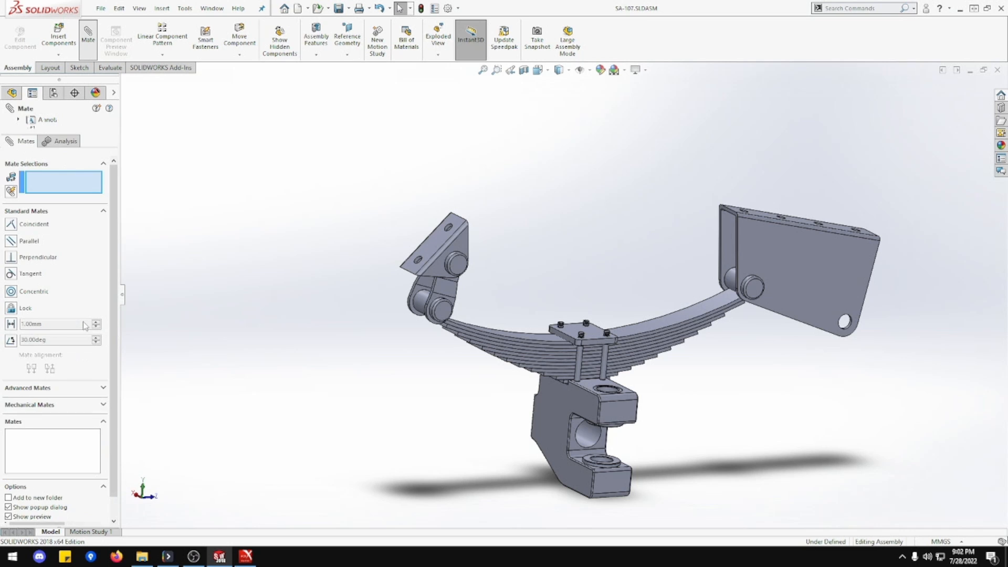
click(38, 326)
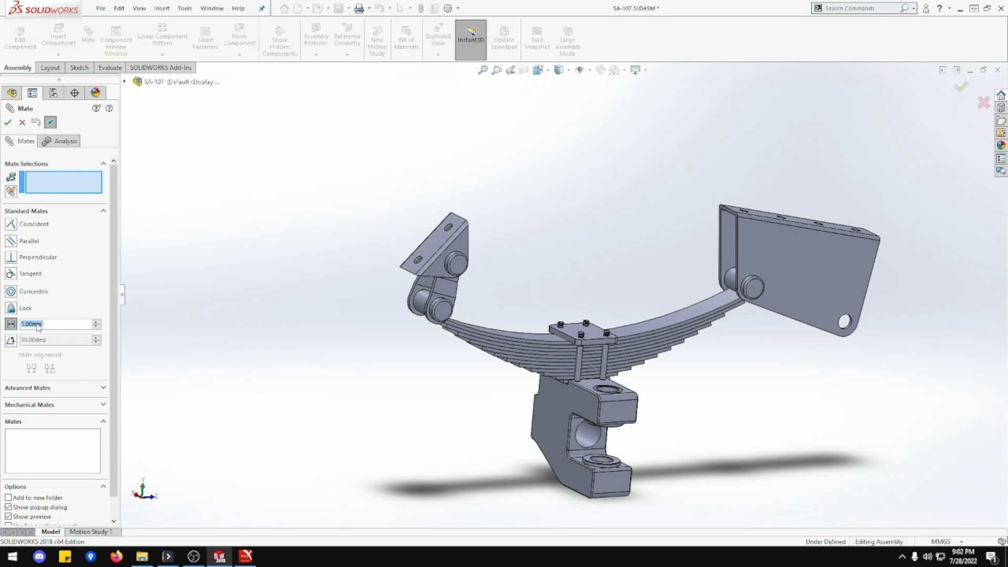
text(266)
key(Return)
scroll(401, 233, down, 5)
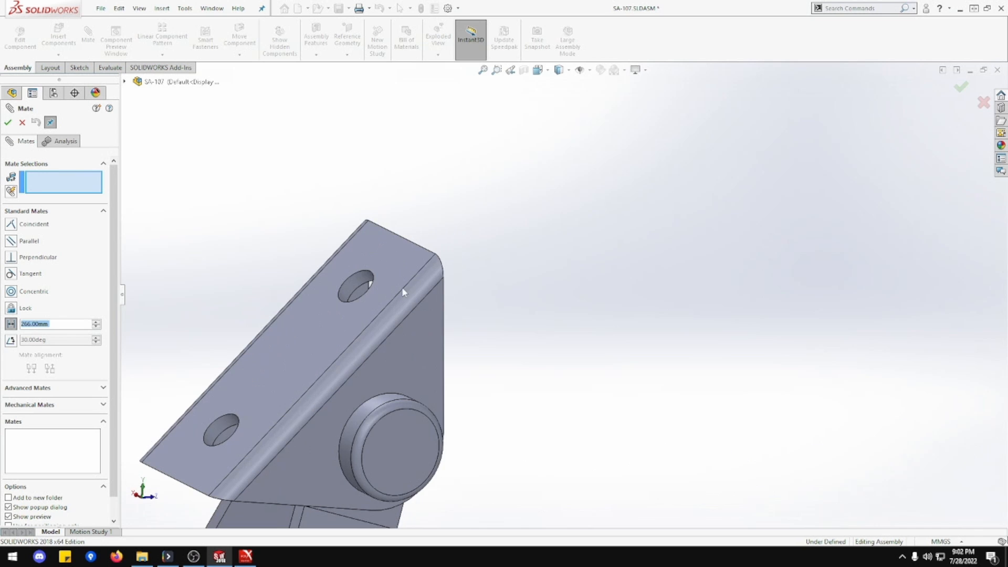
click(354, 284)
scroll(446, 310, up, 5)
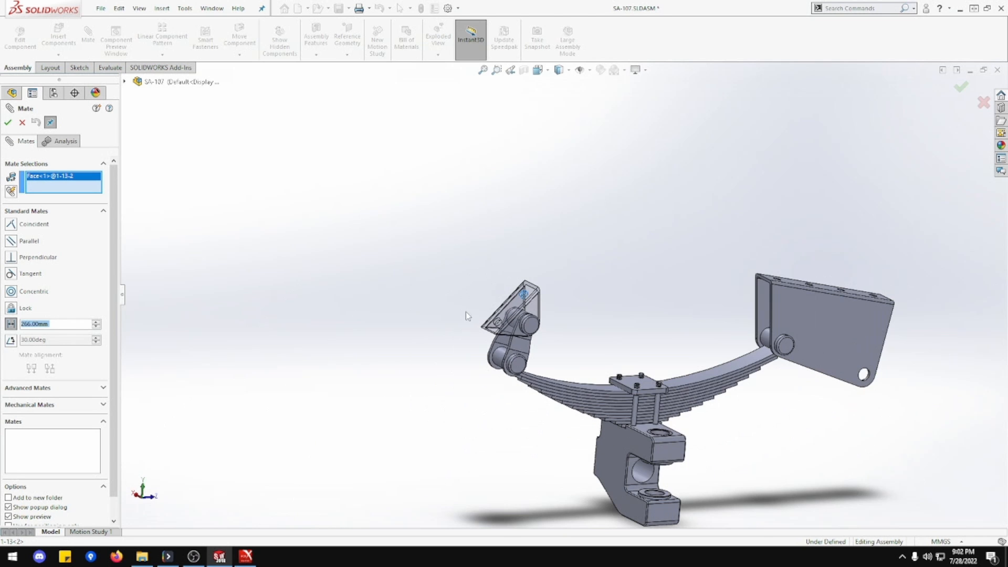
scroll(776, 300, down, 5)
middle_drag(576, 285, 563, 295)
scroll(564, 295, down, 1)
click(560, 285)
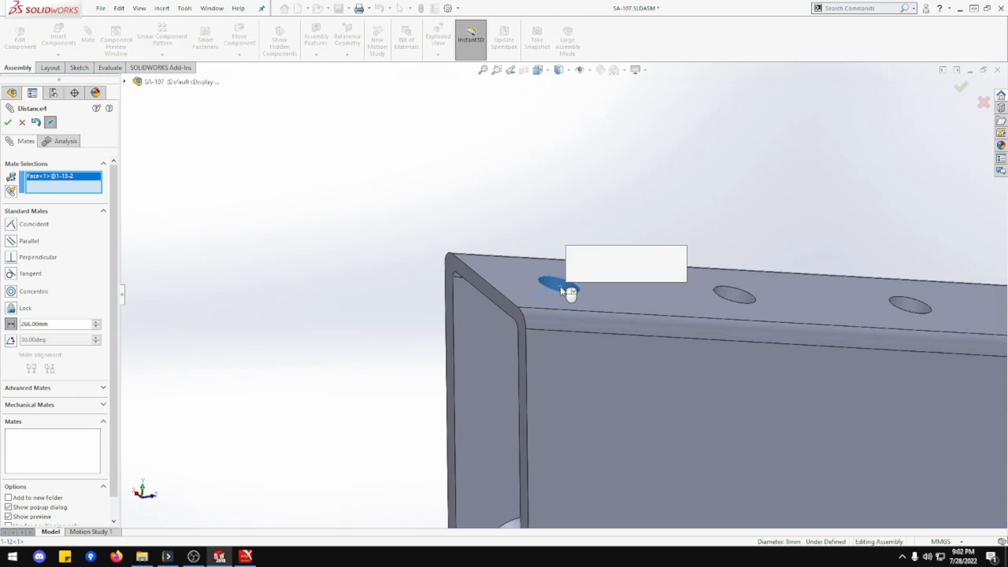
click(679, 257)
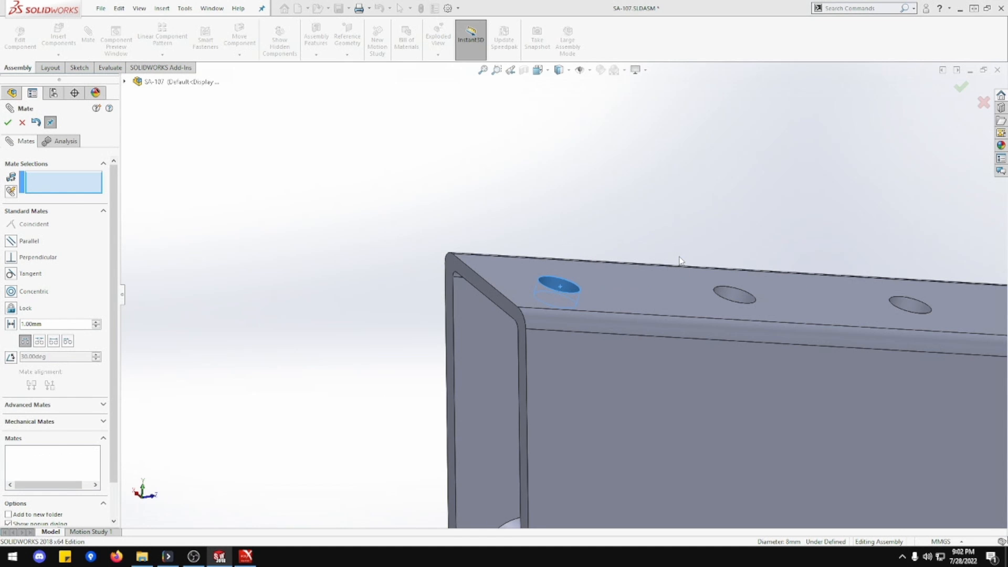
Swing bracket 1-12 closer to level and make its top mounting face coincident with hanger 1-13's top face, finishing the mates.
scroll(423, 316, down, 3)
scroll(423, 316, up, 8)
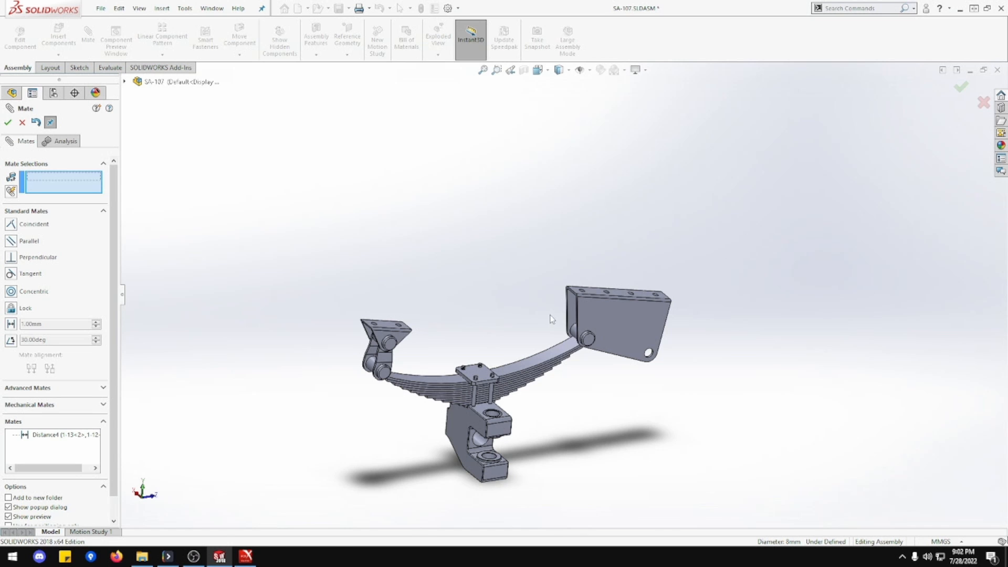
drag(607, 308, 576, 294)
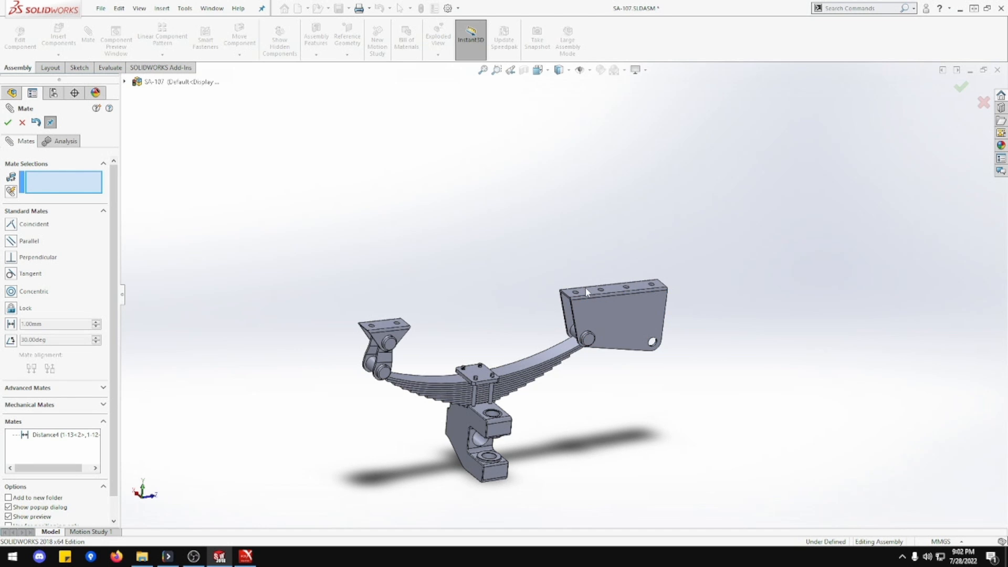
click(588, 294)
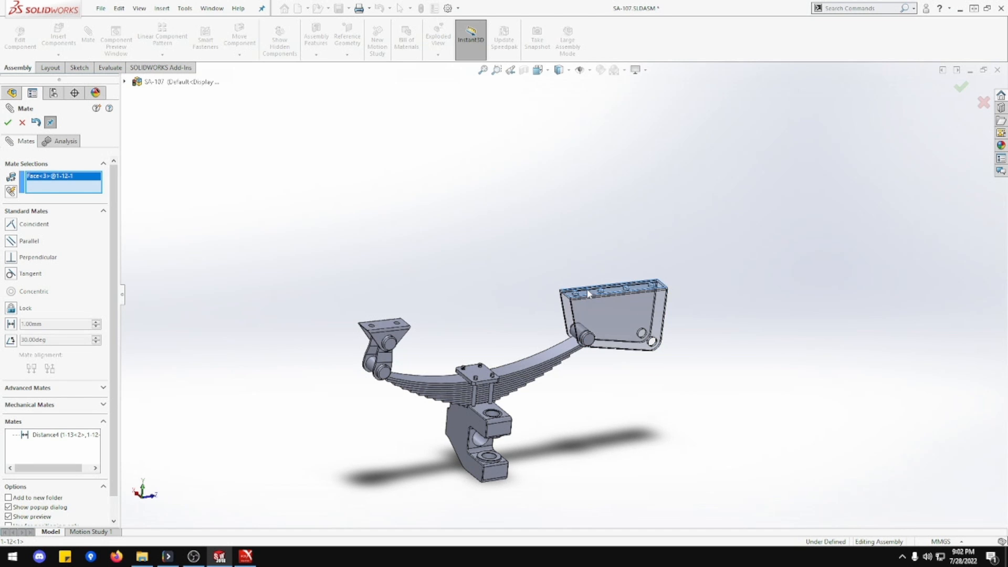
click(385, 325)
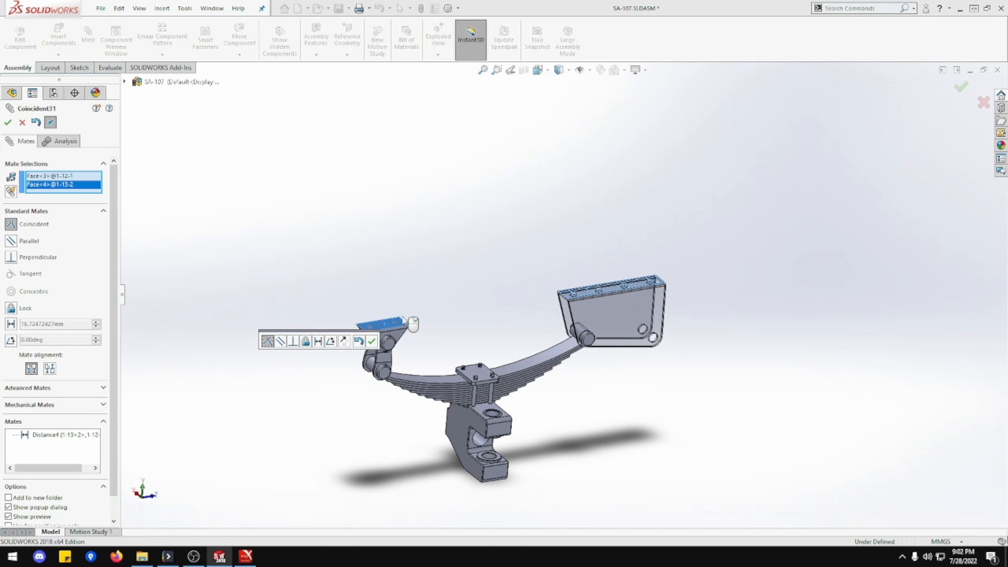
click(8, 122)
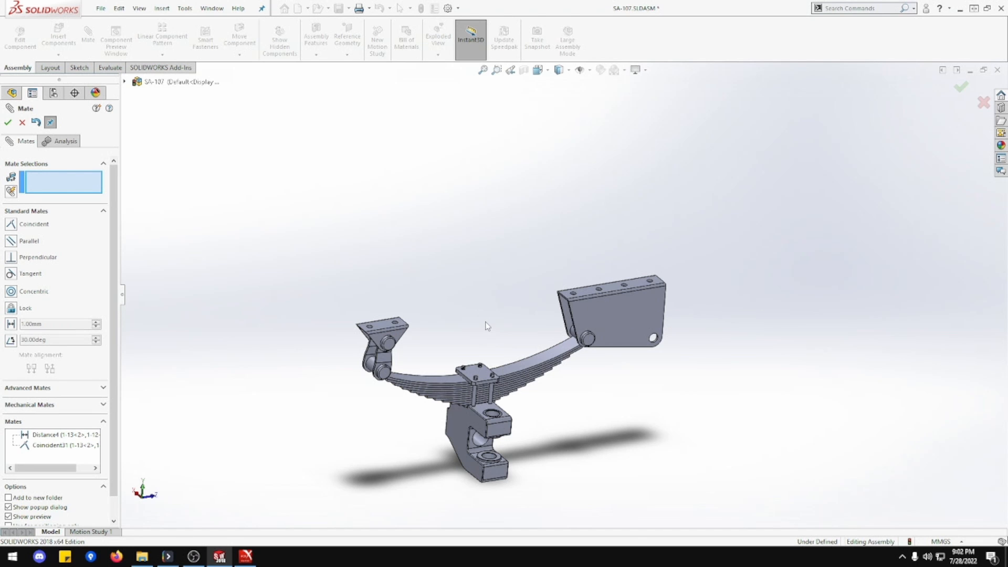
middle_drag(487, 325, 430, 324)
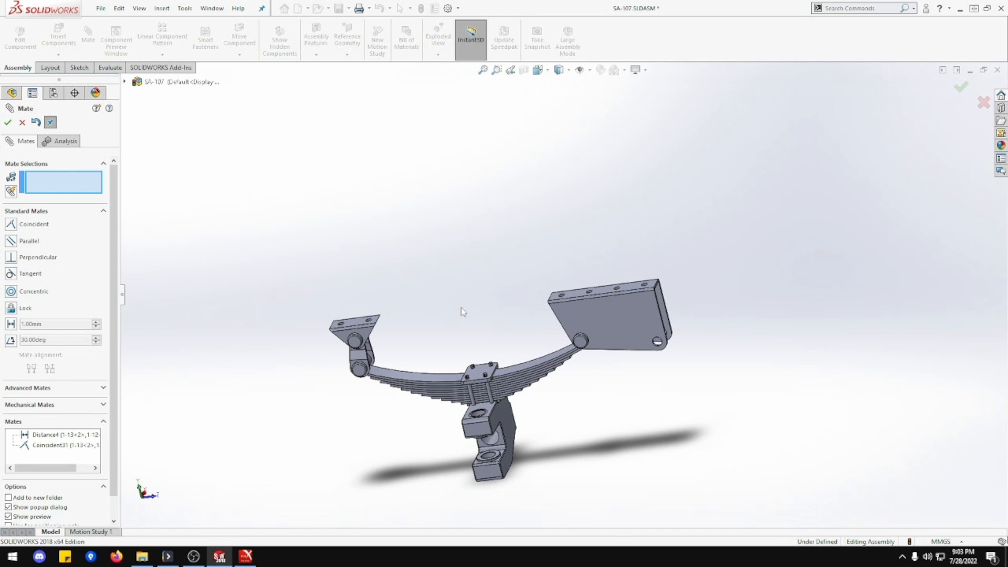
click(8, 123)
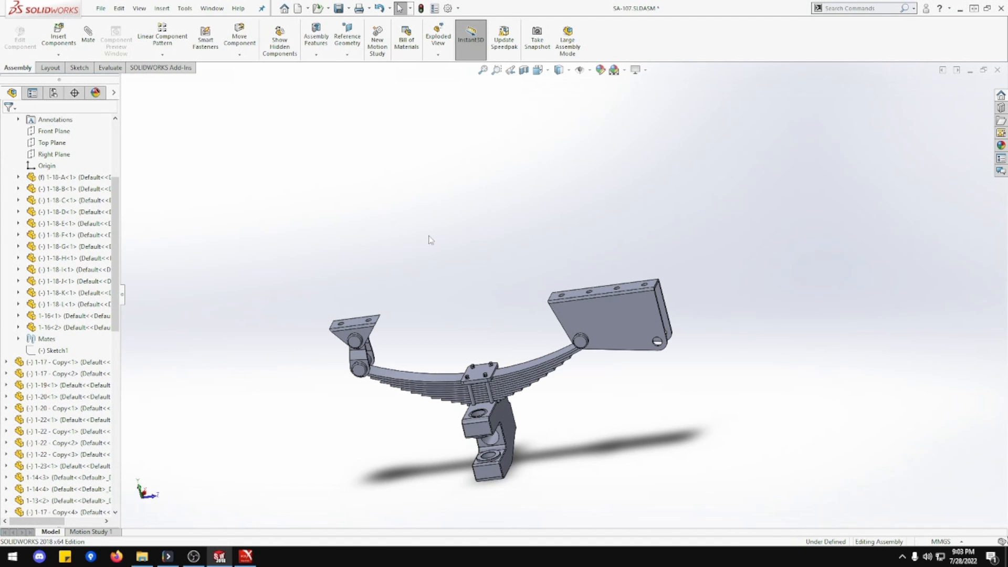